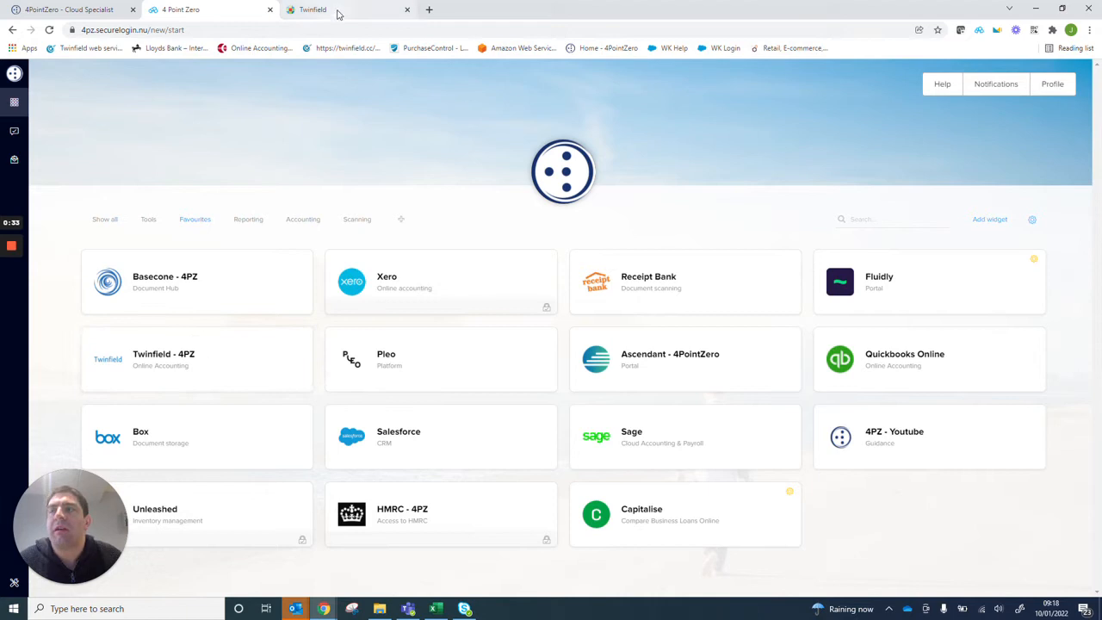
# Step: Open the company's Periods settings in a second Twinfield tab by searching for "period"
pyautogui.click(338, 14)
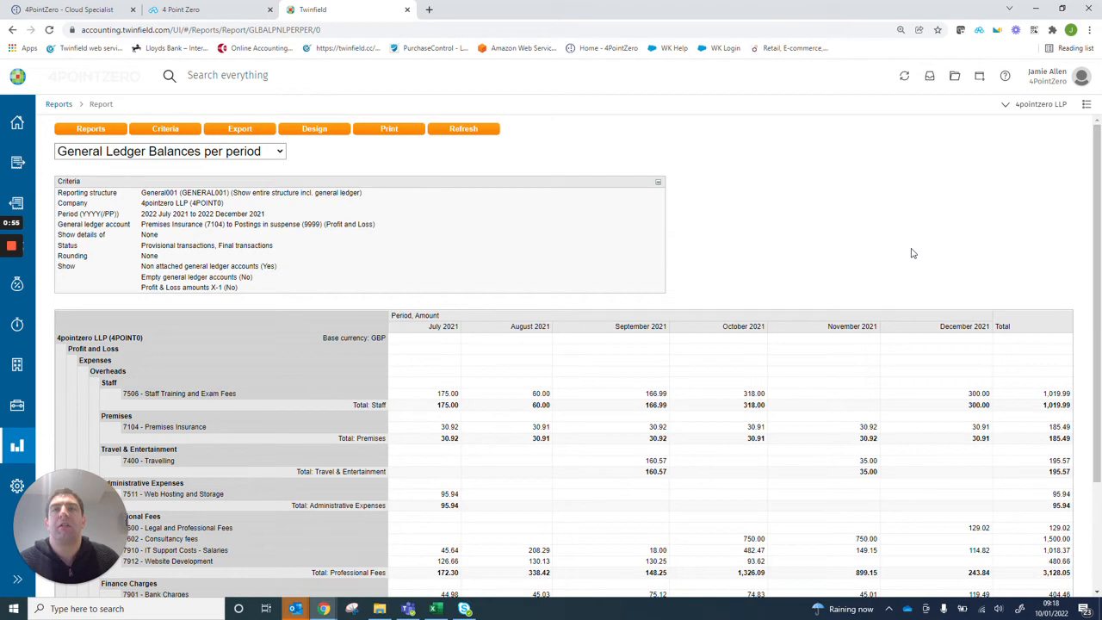
pyautogui.click(981, 79)
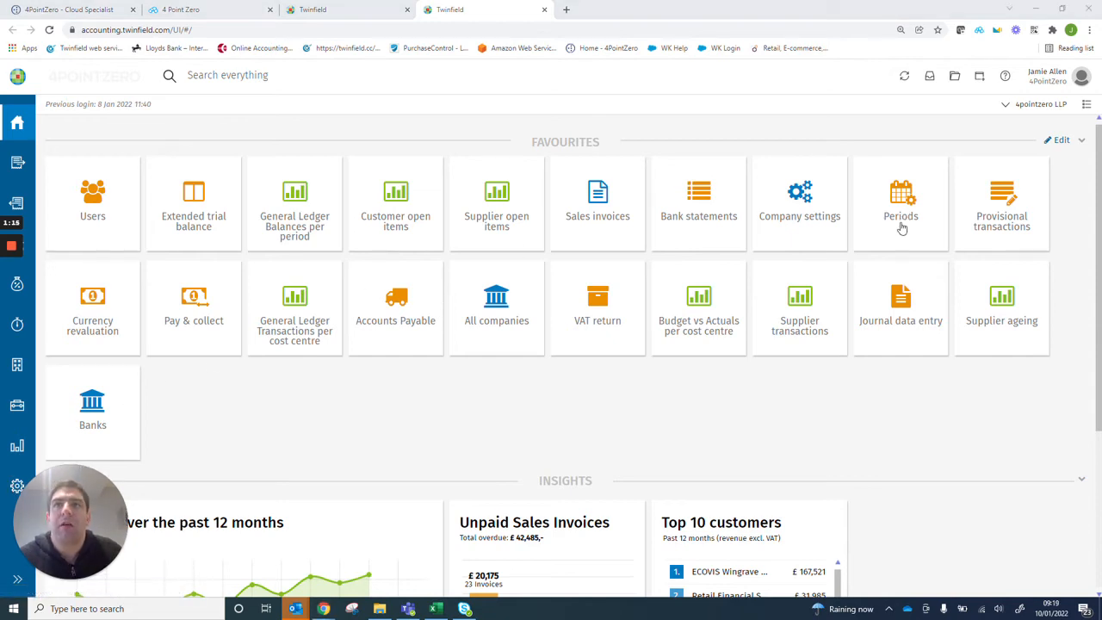
pyautogui.click(228, 75)
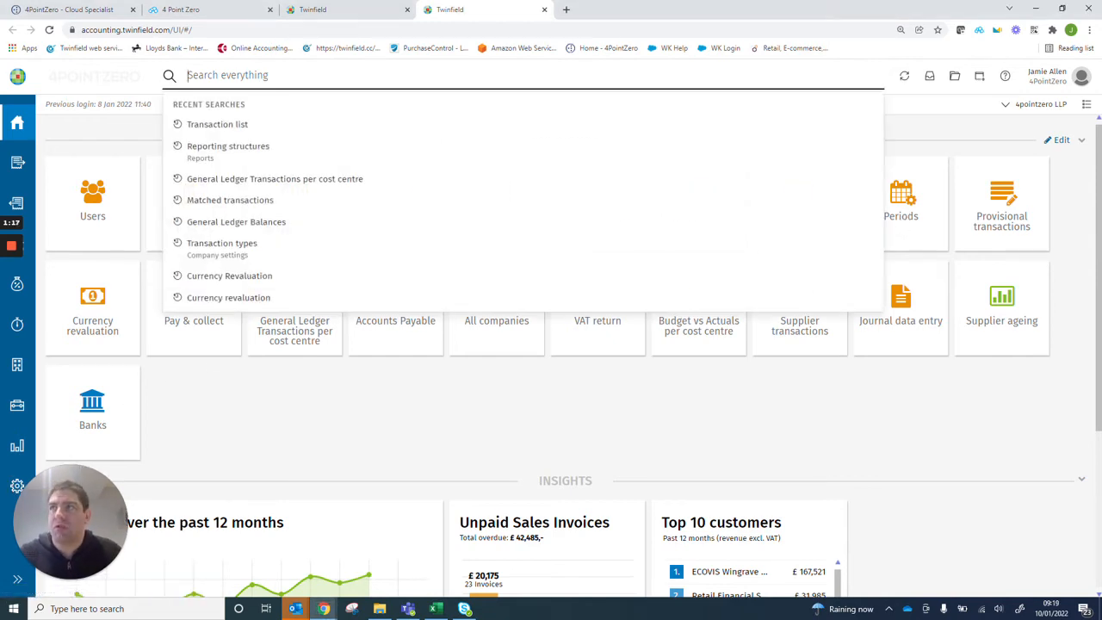
pyautogui.write('period')
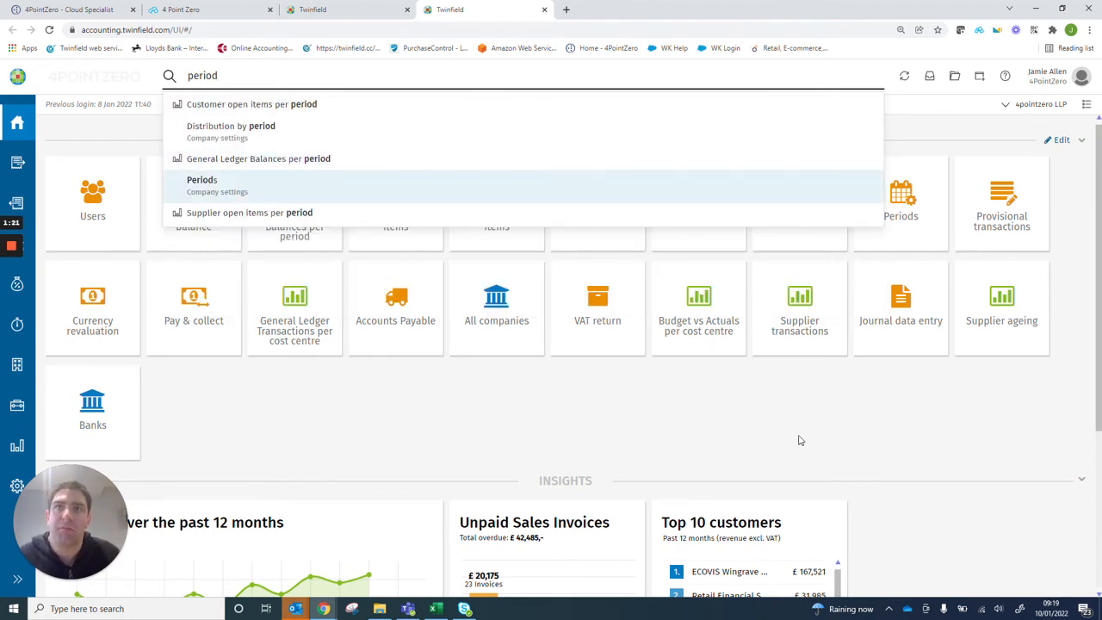
pyautogui.click(878, 181)
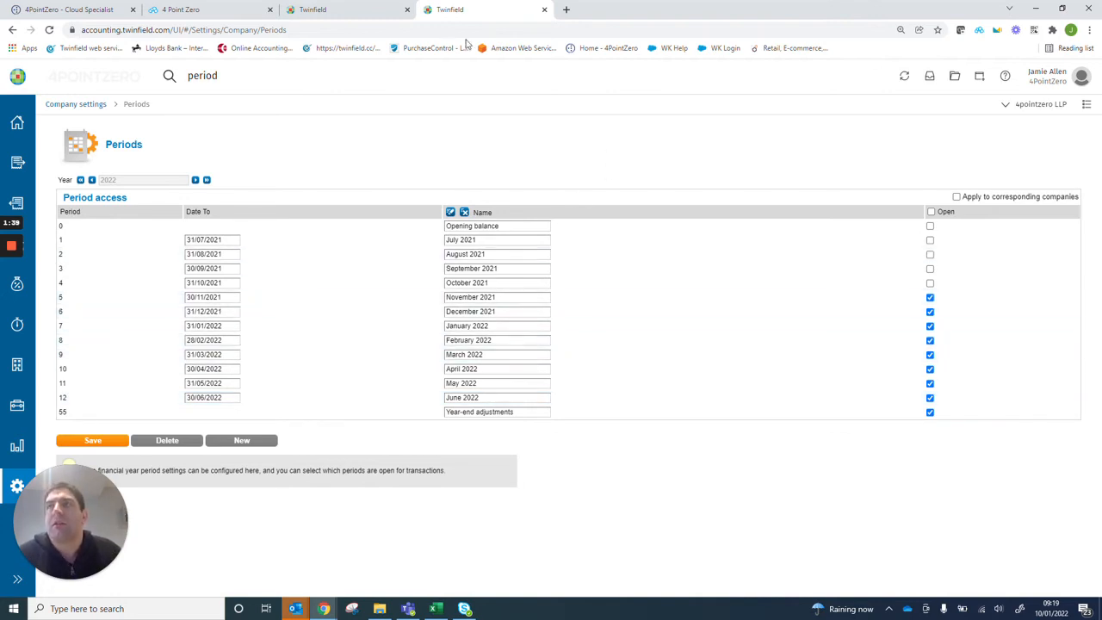
# Step: In the General Ledger Balances per period report, open the October 2021 transactions for account 7910 - IT Support Costs - Salaries
pyautogui.click(375, 10)
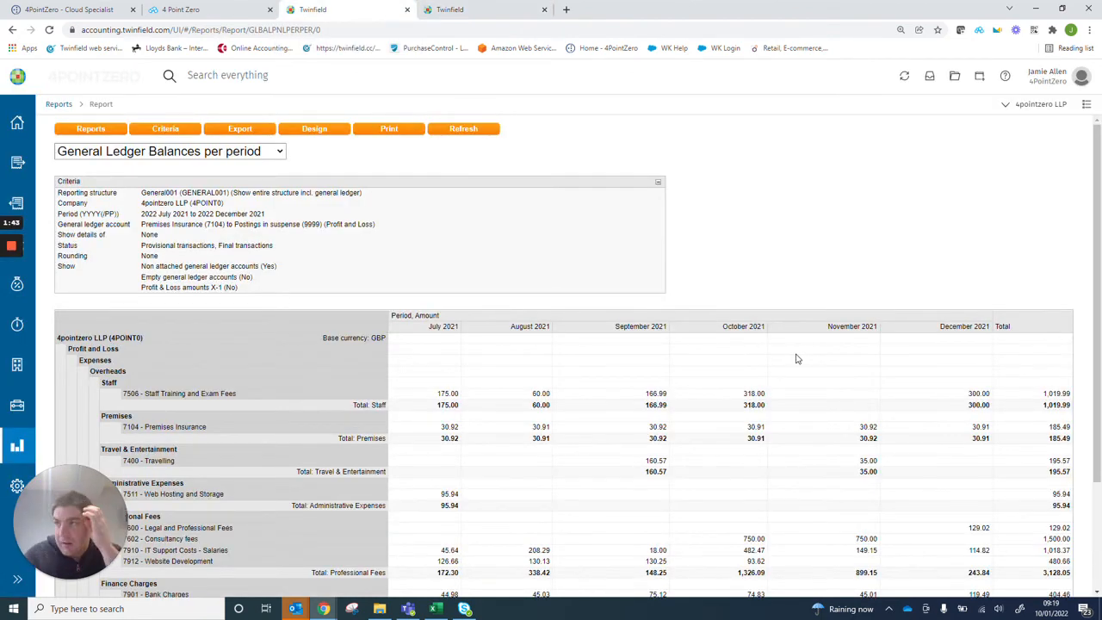
pyautogui.scroll(-3, 795, 359)
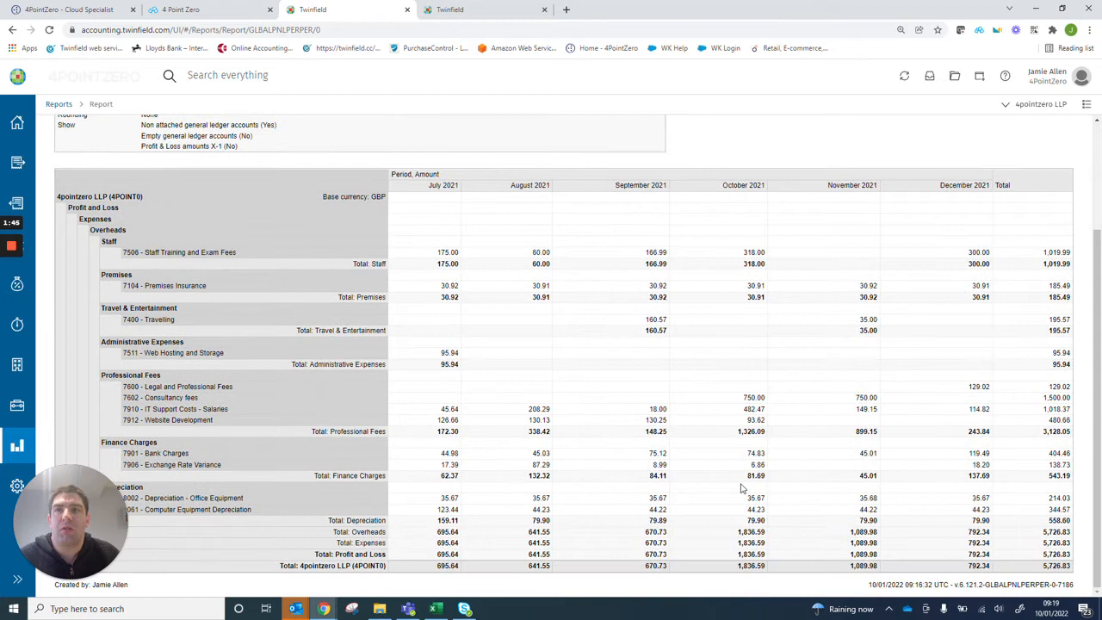
pyautogui.click(754, 411)
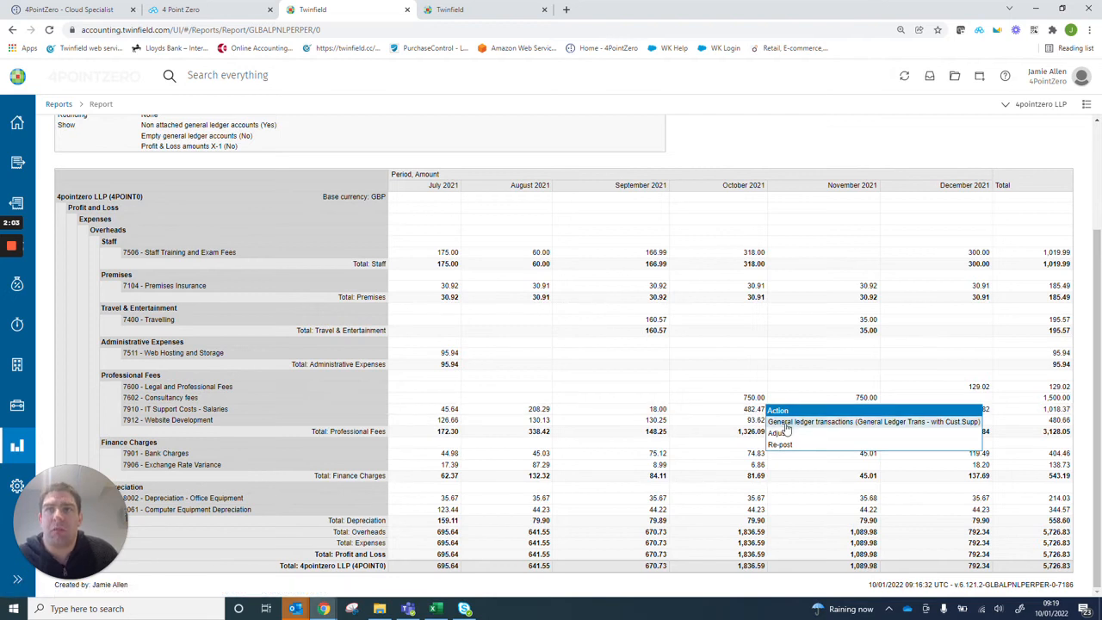
pyautogui.click(785, 424)
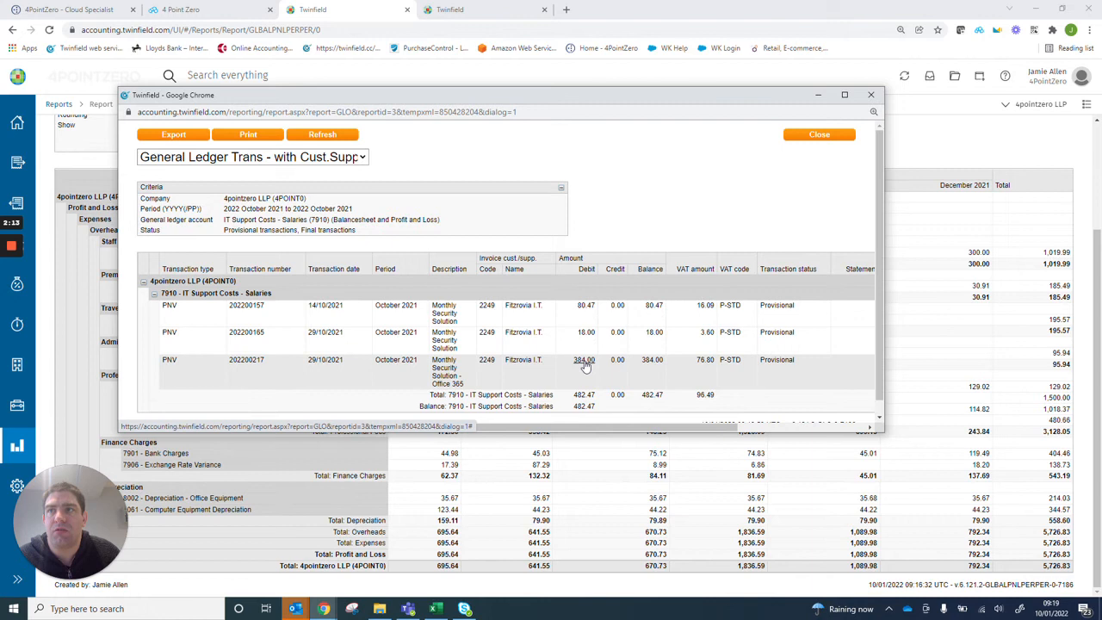
# Step: View the 384.00 Fitzrovia I.T. purchase invoice transaction and examine its attached document image
pyautogui.rightClick(585, 365)
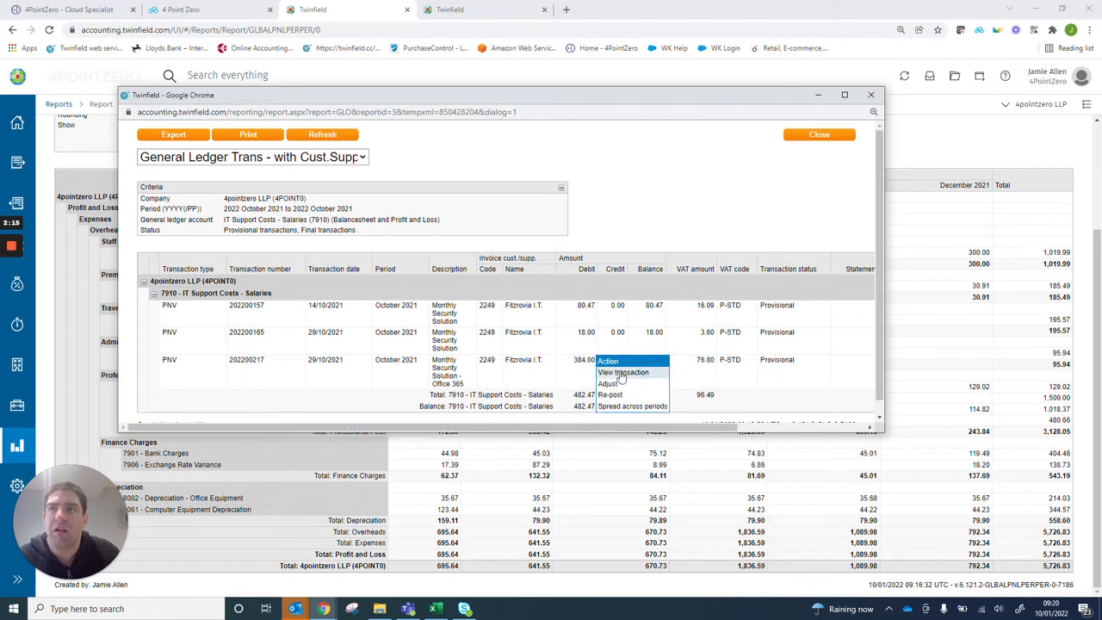
pyautogui.click(622, 373)
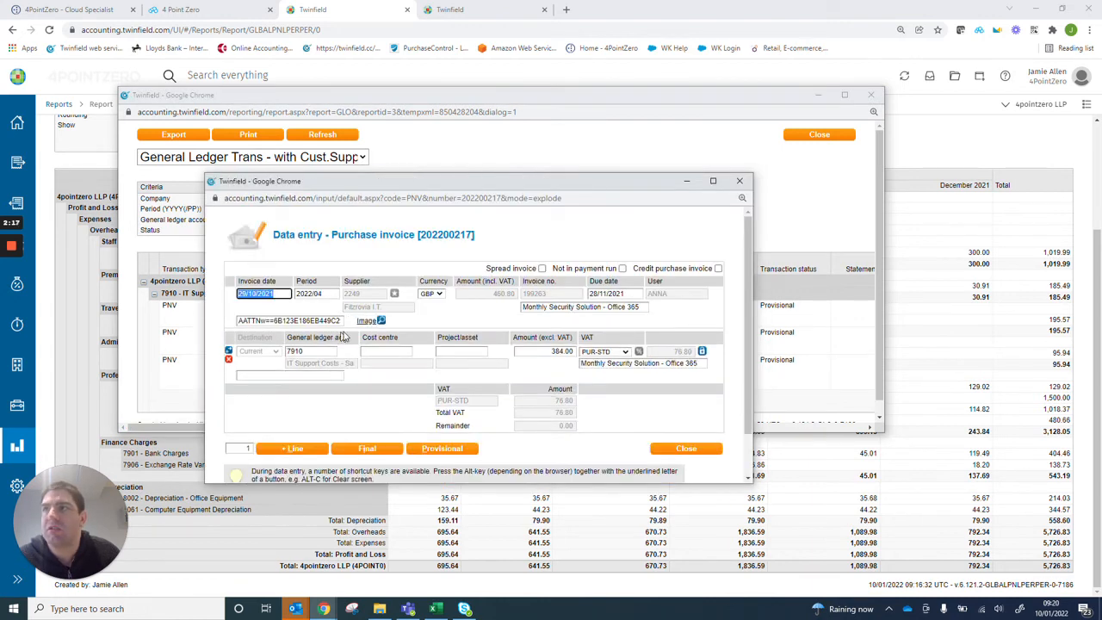
pyautogui.click(366, 321)
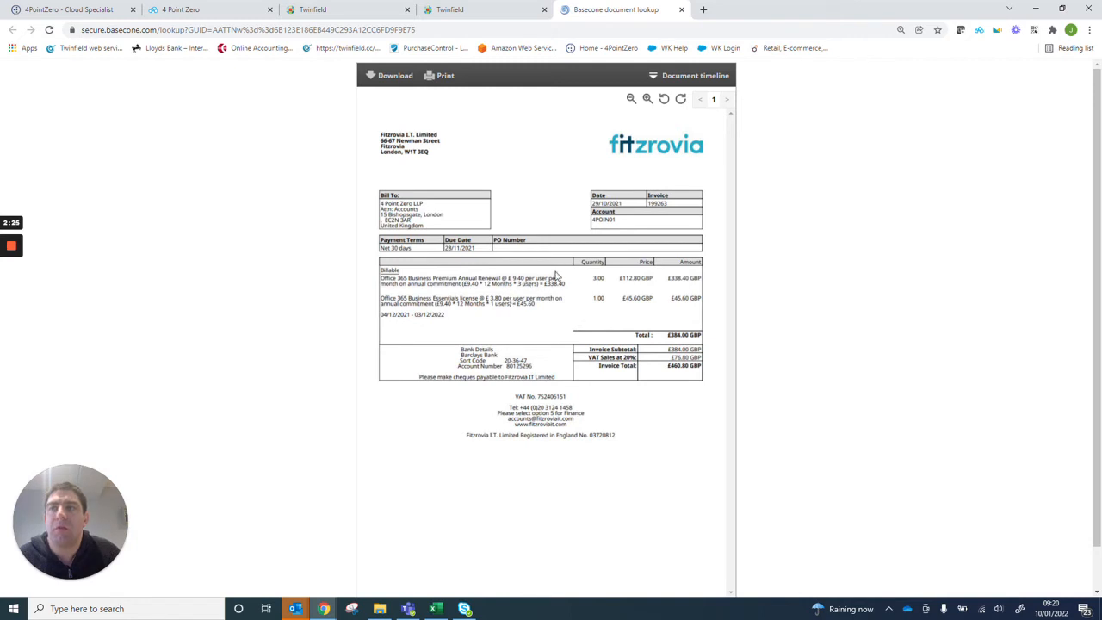
pyautogui.click(680, 10)
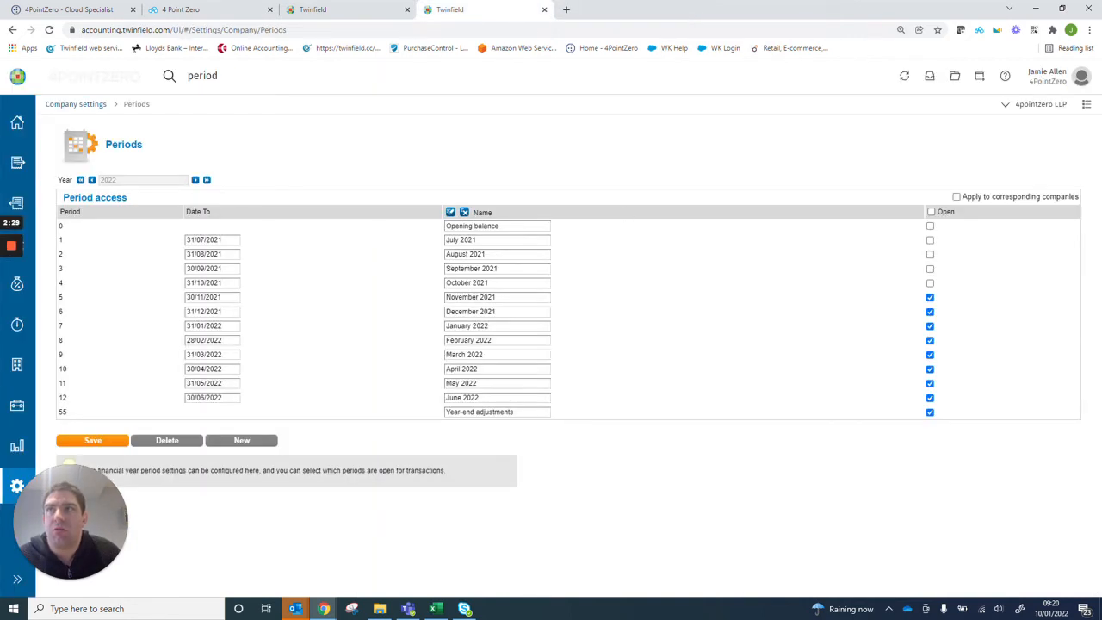
# Step: Return to the October 2021 ledger transactions and open Spread across periods for the 384.00 Fitzrovia I.T. line
pyautogui.click(371, 12)
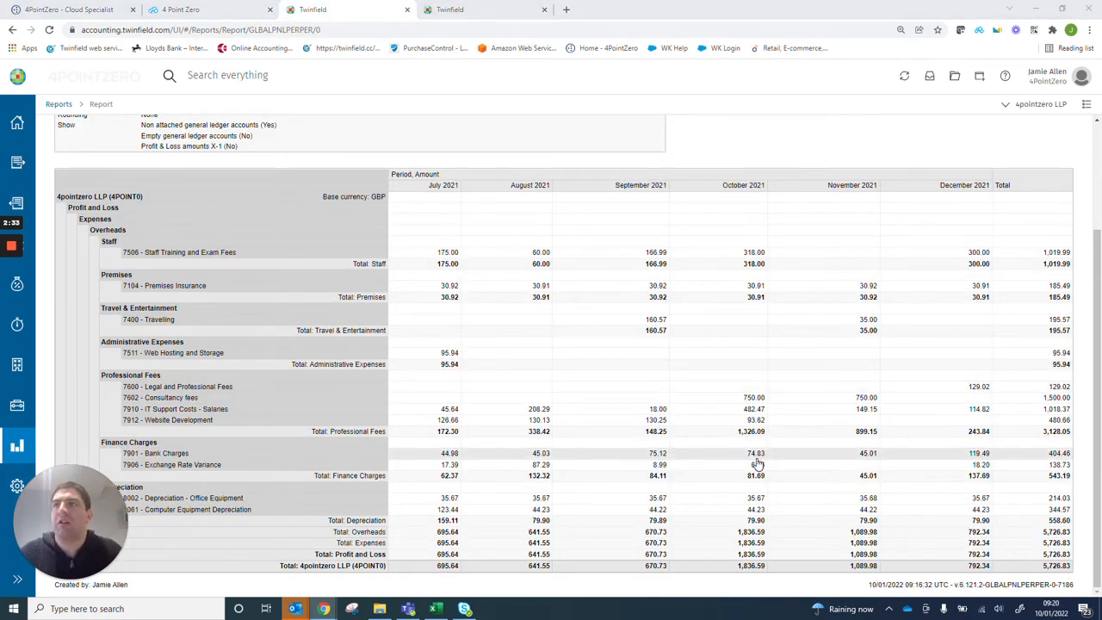
pyautogui.hotkey('alt', 'Tab')
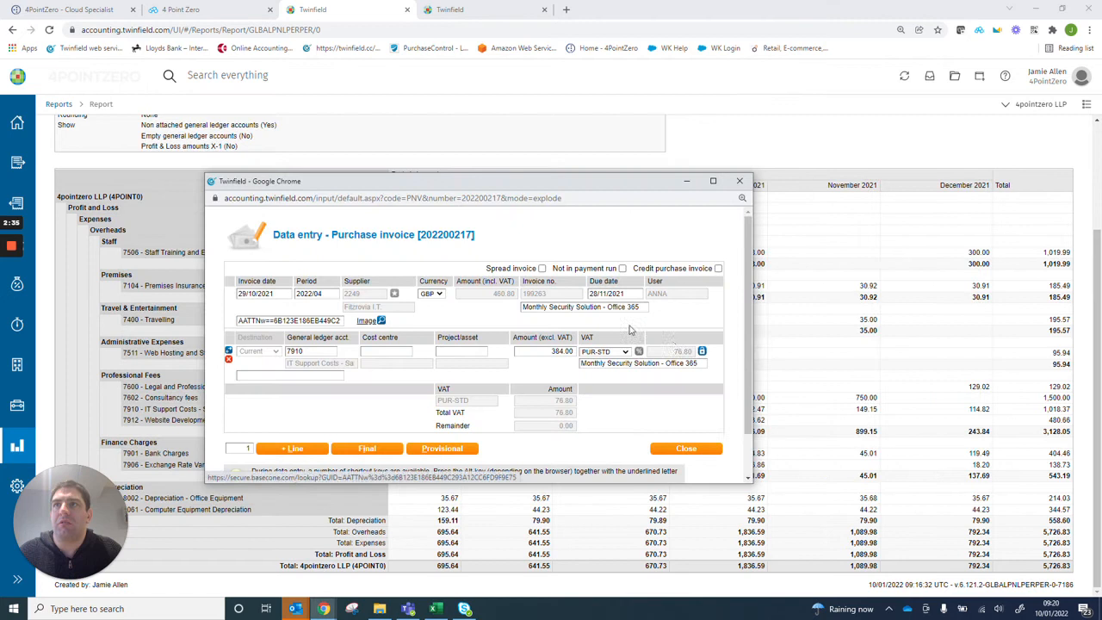
pyautogui.hotkey('alt', 'Tab')
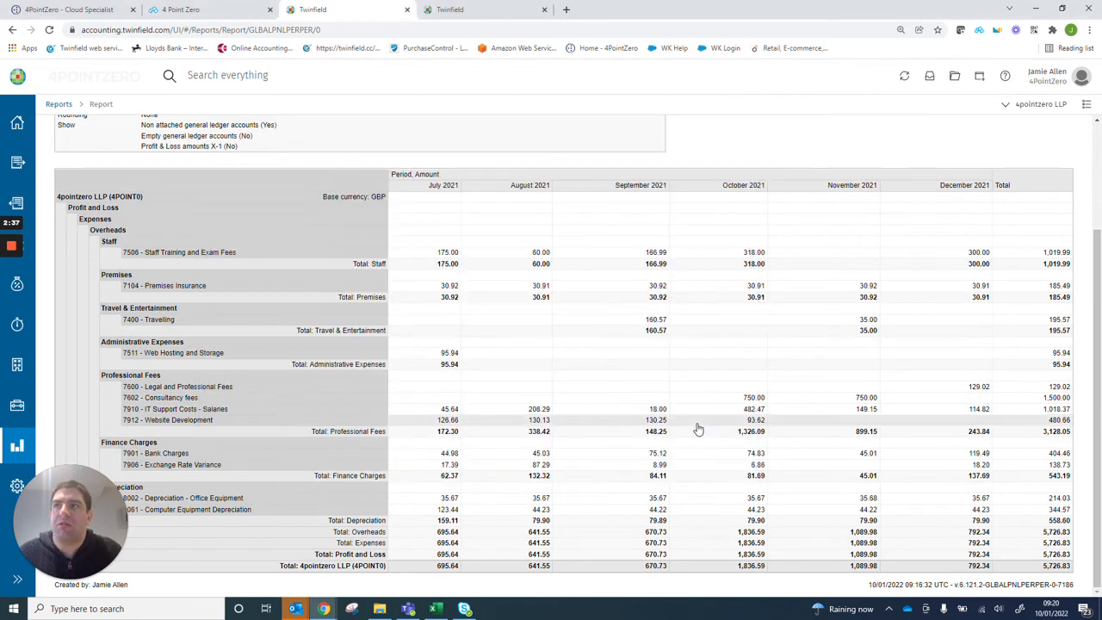
pyautogui.hotkey('alt', 'Tab')
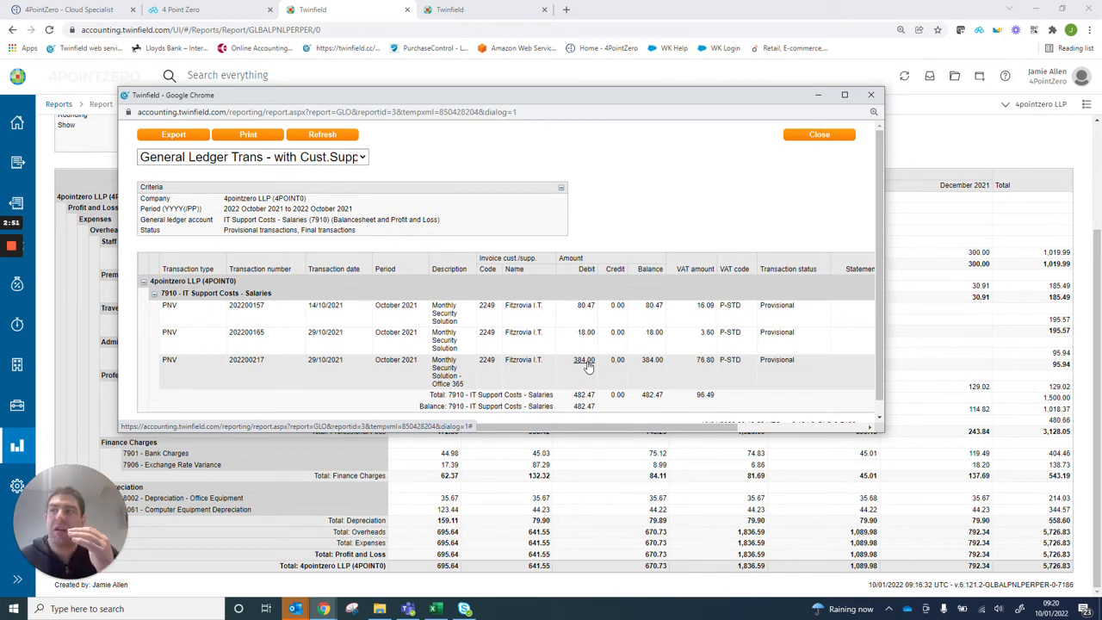
pyautogui.click(585, 361)
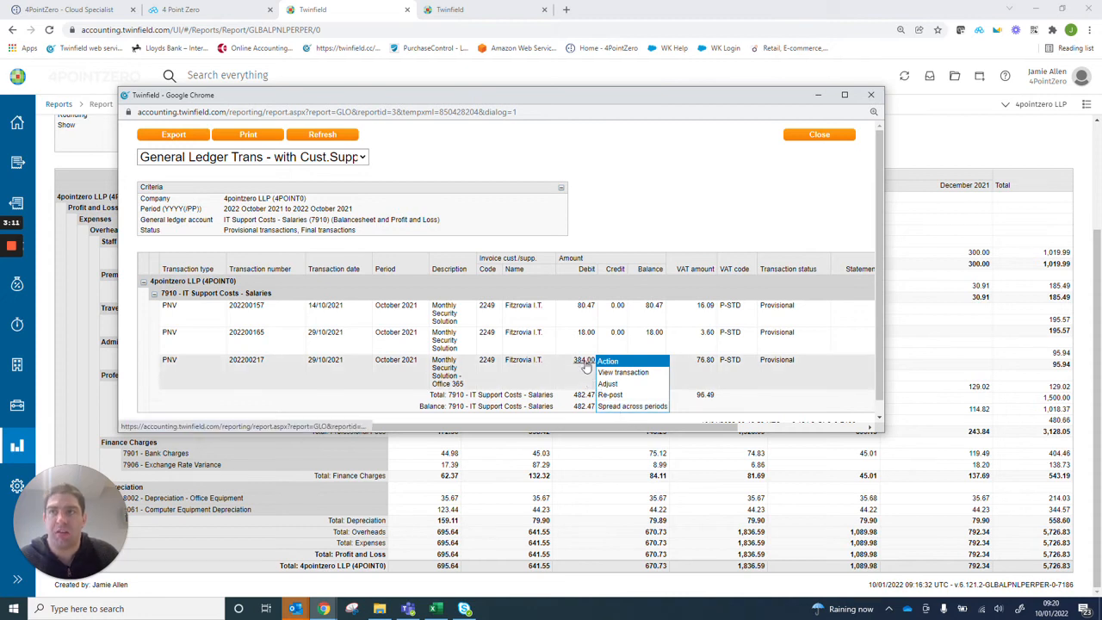
pyautogui.click(614, 397)
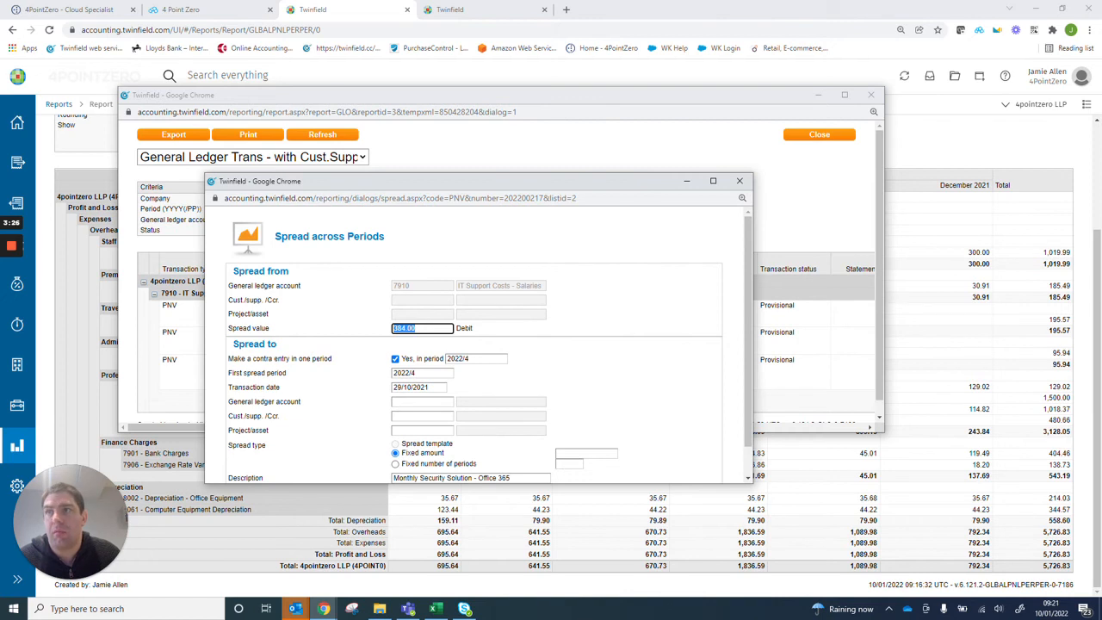
# Step: Reopen period 4 (October 2021) in the period access settings, save, and return to the Spread across Periods form
pyautogui.click(489, 10)
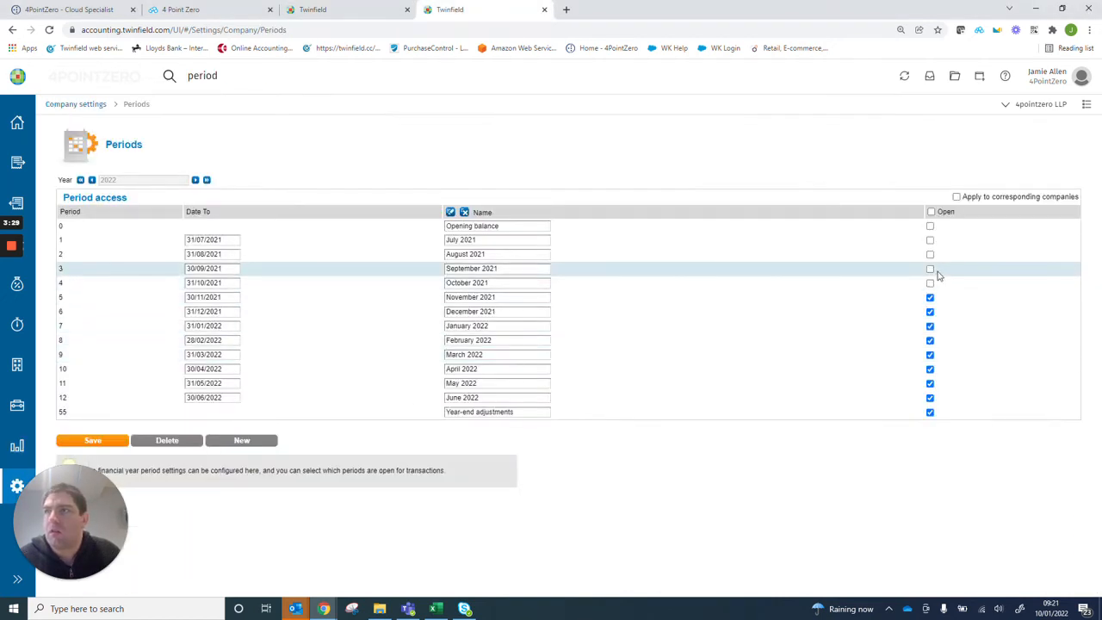
pyautogui.click(86, 440)
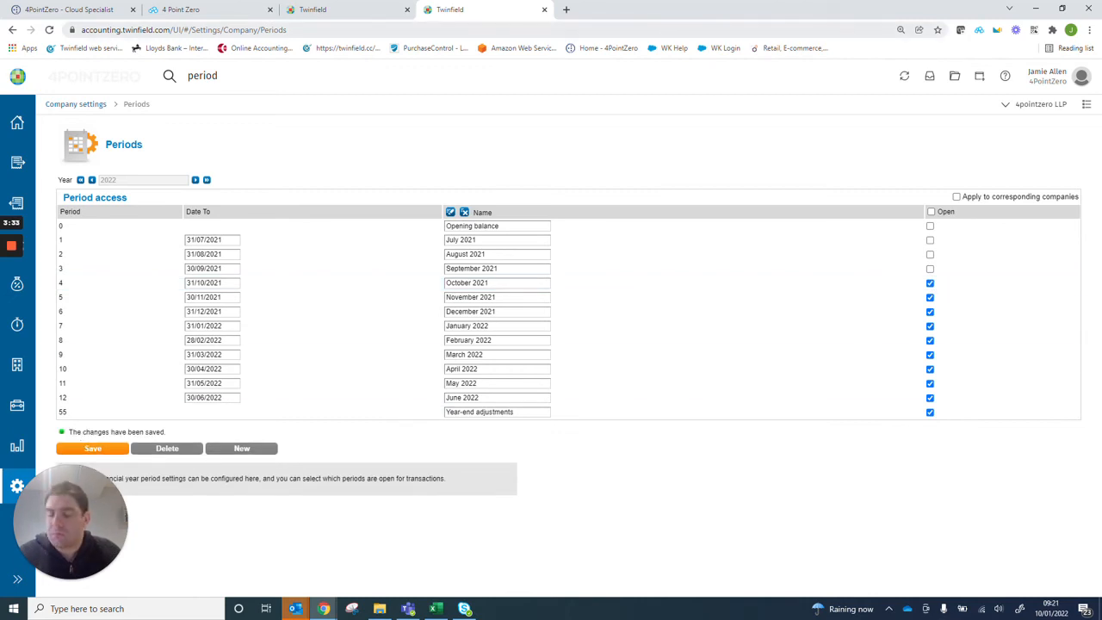
pyautogui.hotkey('alt', 'Tab')
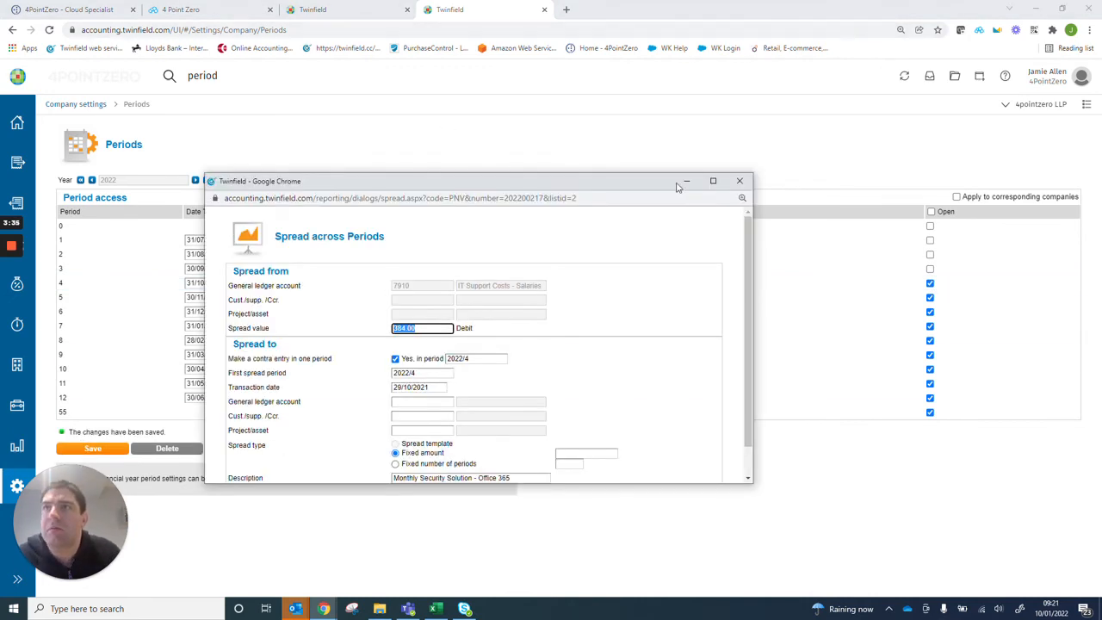
# Step: Maximize the Spread across Periods form and review its source account, spread value and contra entry option
pyautogui.click(713, 181)
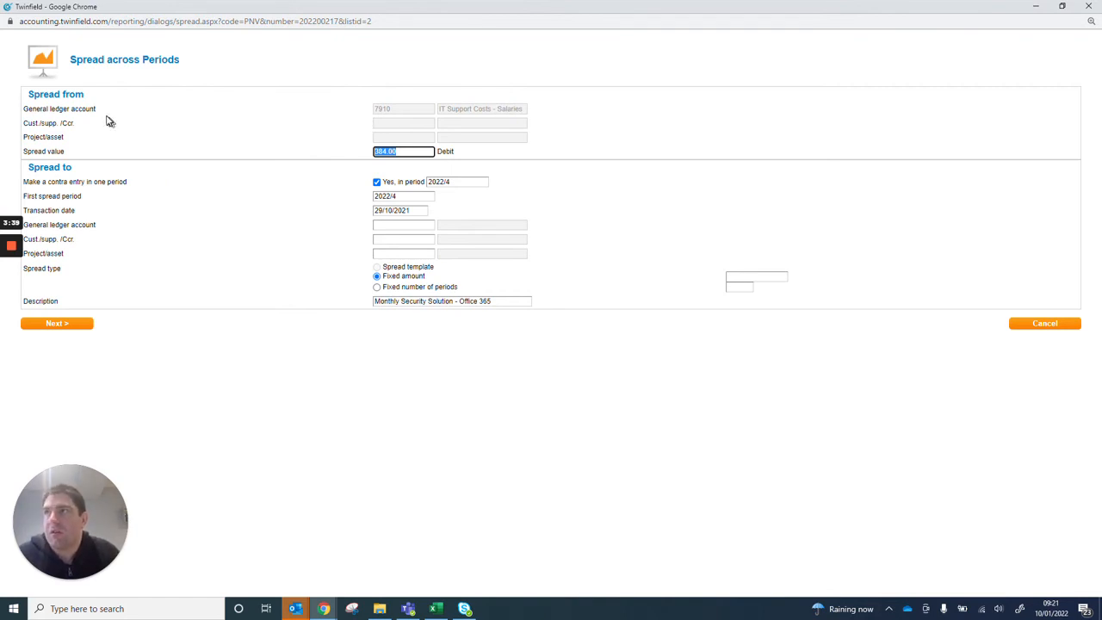
pyautogui.moveTo(95, 97); pyautogui.dragTo(24, 102)
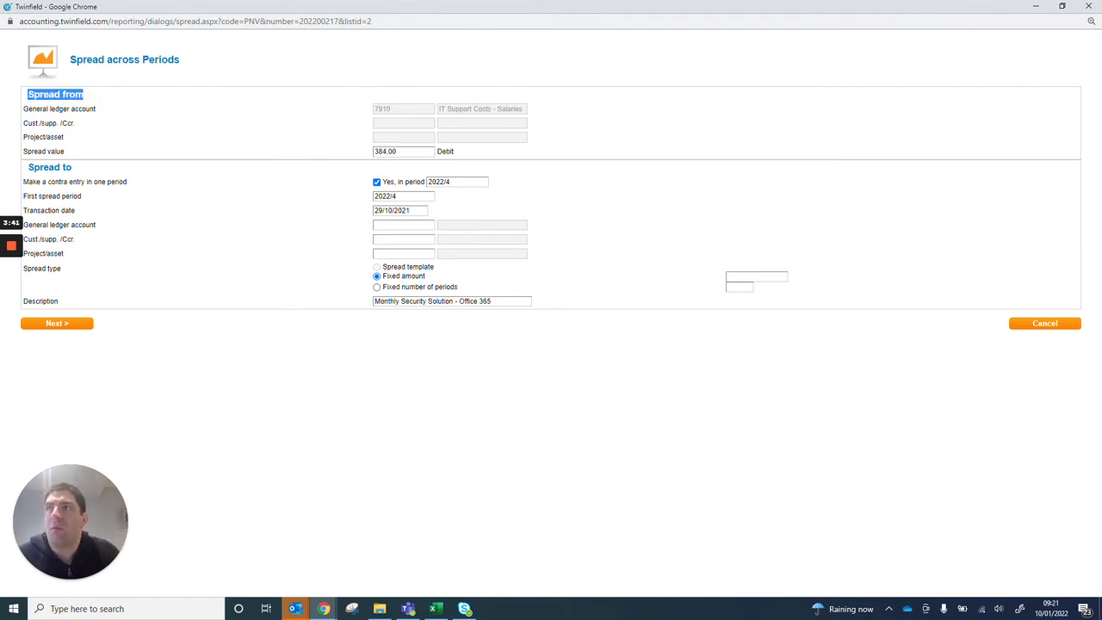
pyautogui.press('Tab')
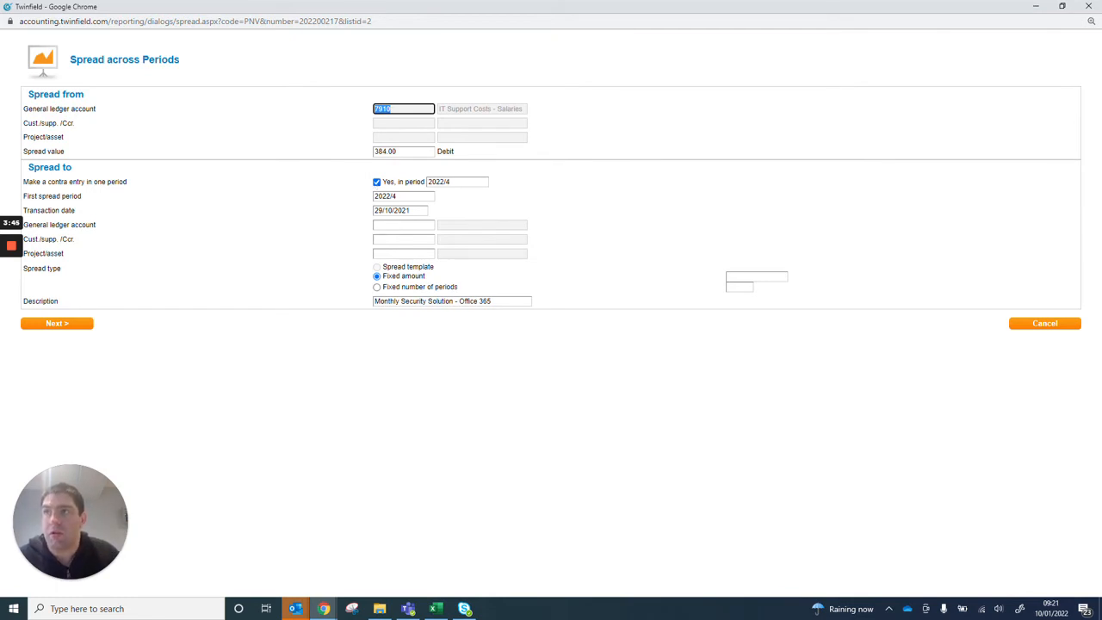
pyautogui.click(392, 151)
pyautogui.moveTo(396, 151); pyautogui.dragTo(363, 148)
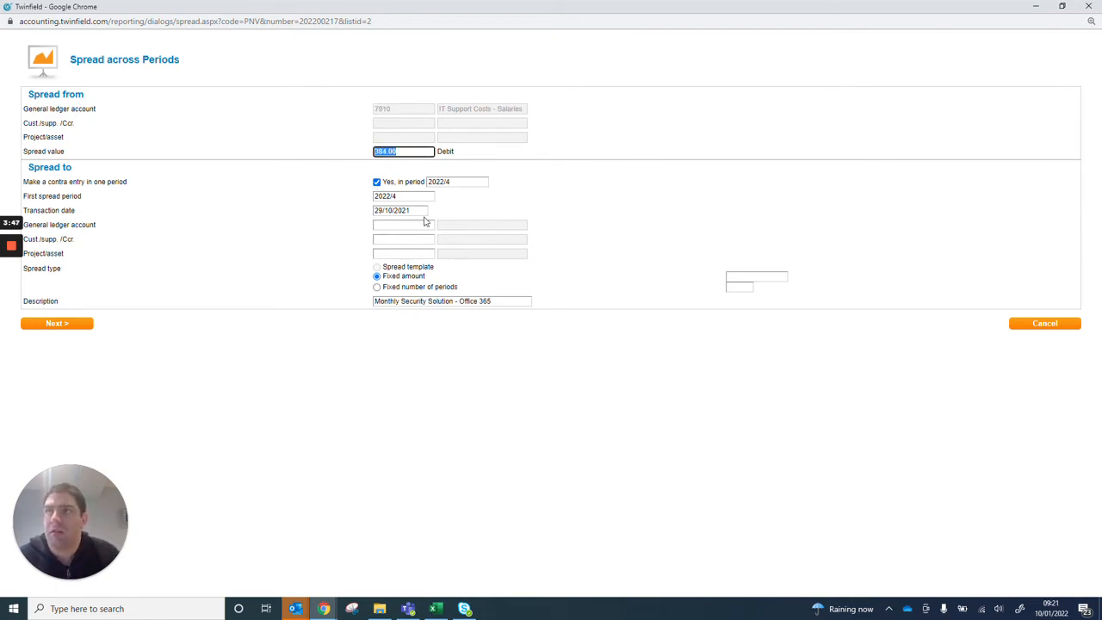
pyautogui.moveTo(28, 182); pyautogui.dragTo(97, 182)
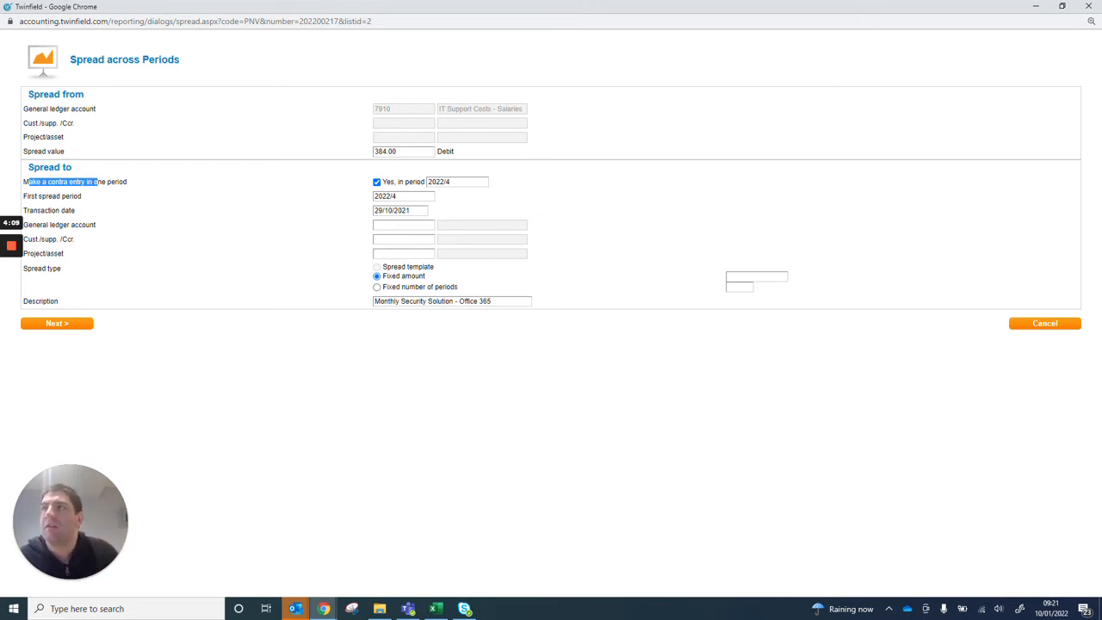
# Step: Check the service dates on the invoice image and set the first spread period to 2022/5
pyautogui.click(402, 196)
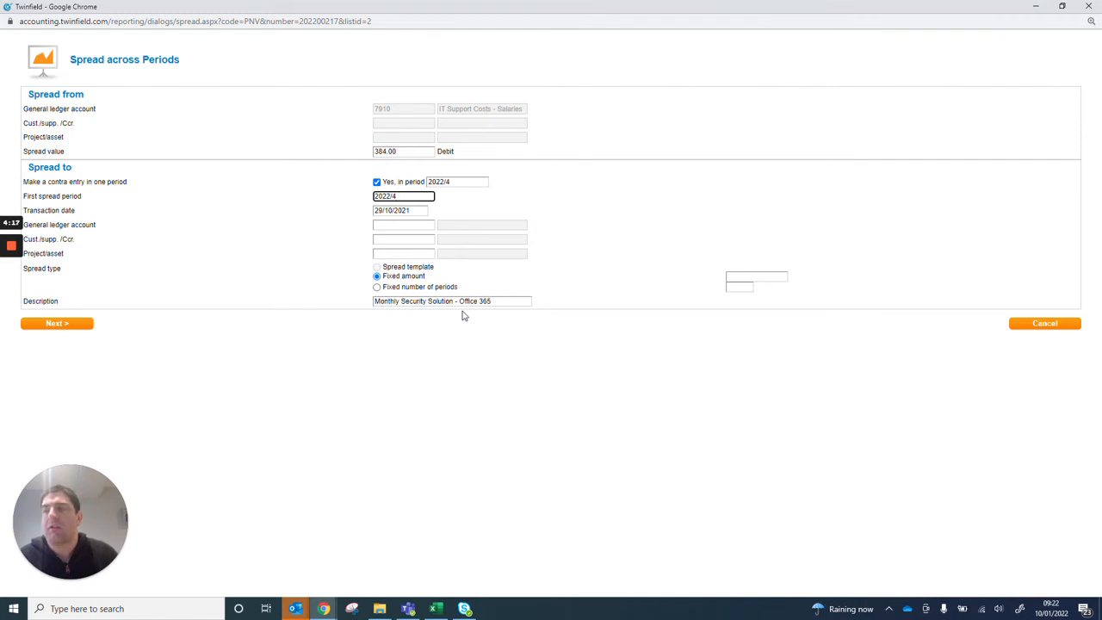
pyautogui.click(322, 607)
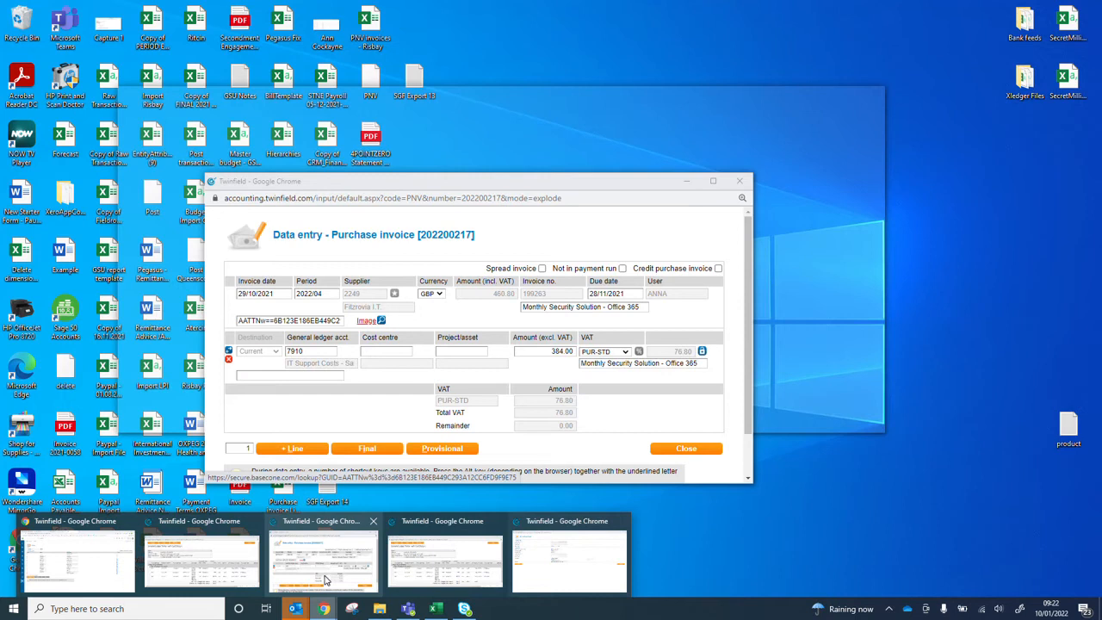
pyautogui.click(325, 579)
pyautogui.click(370, 321)
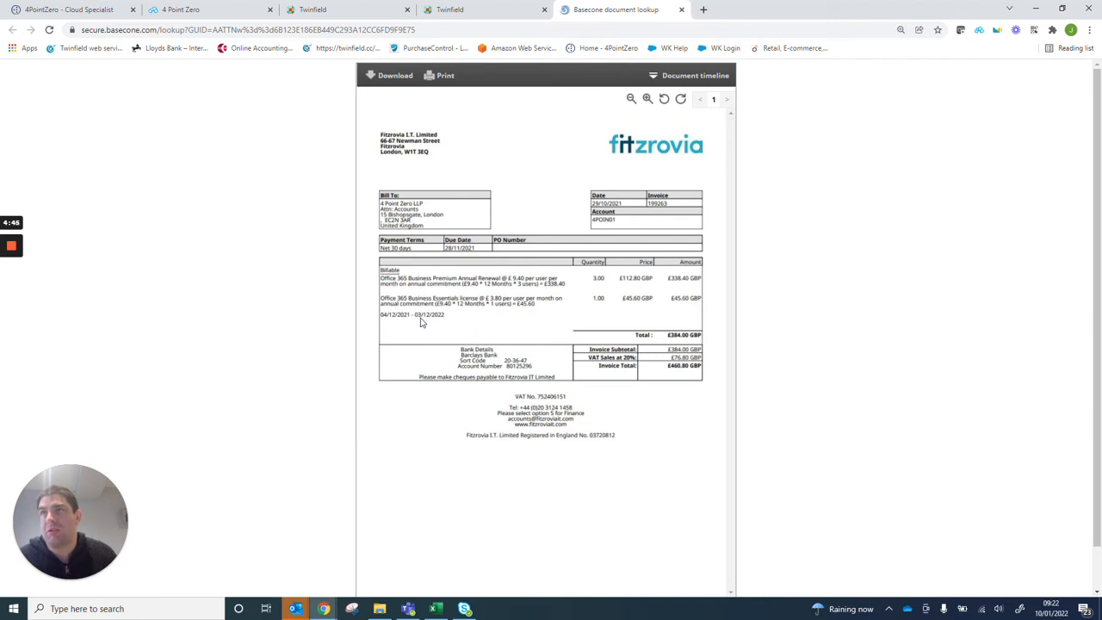
pyautogui.hotkey('alt', 'Tab')
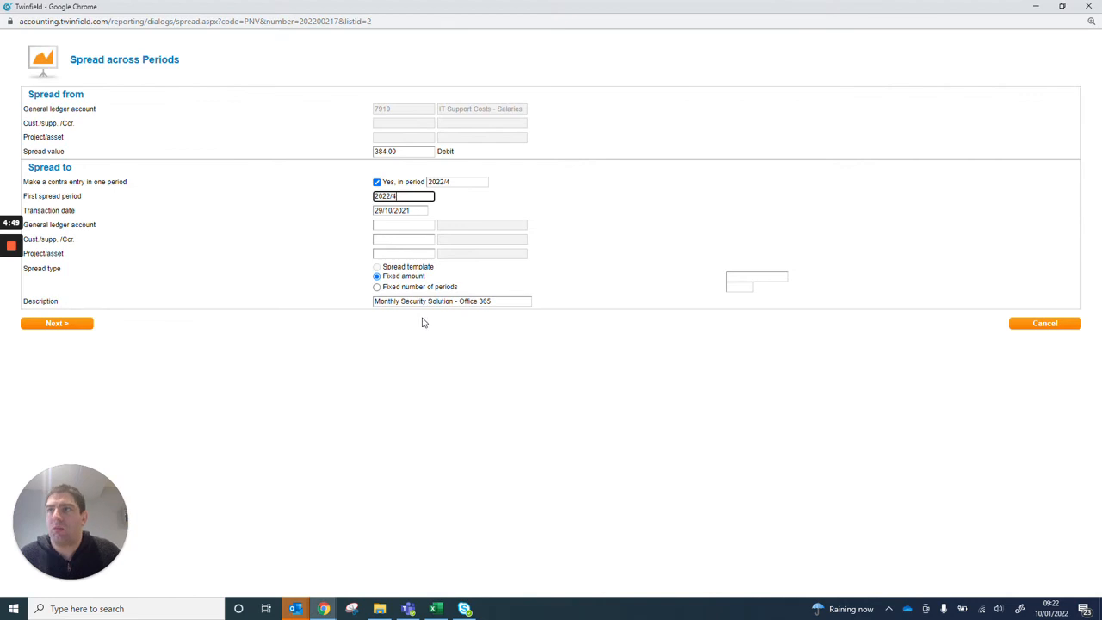
pyautogui.write('5')
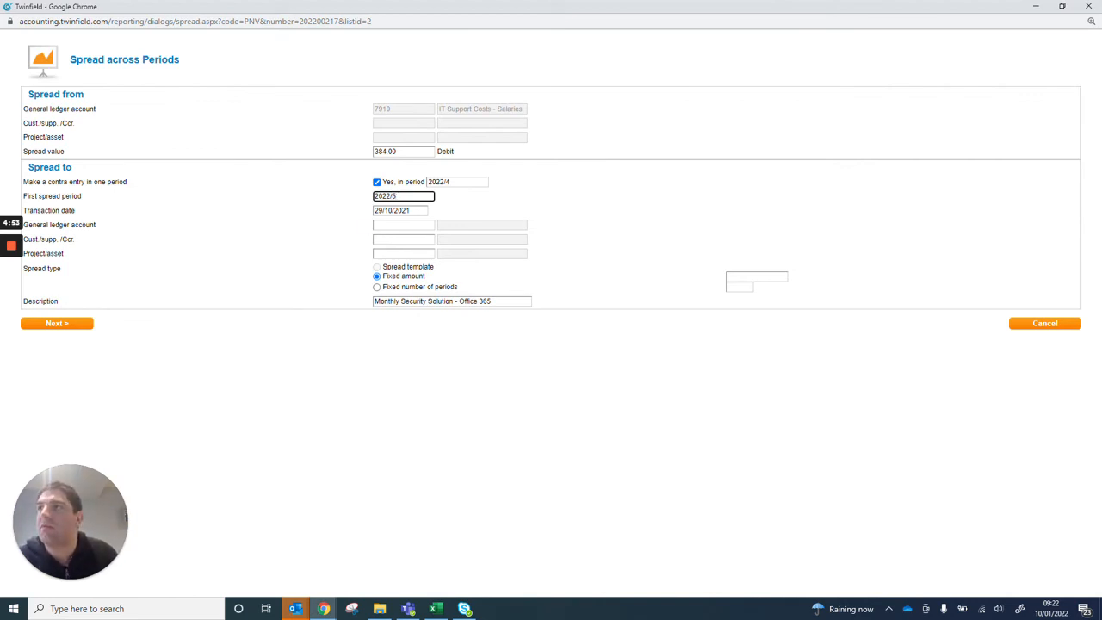
# Step: Set the general ledger account to spread to as 1103 Prepayments
pyautogui.click(403, 224)
pyautogui.write('prep')
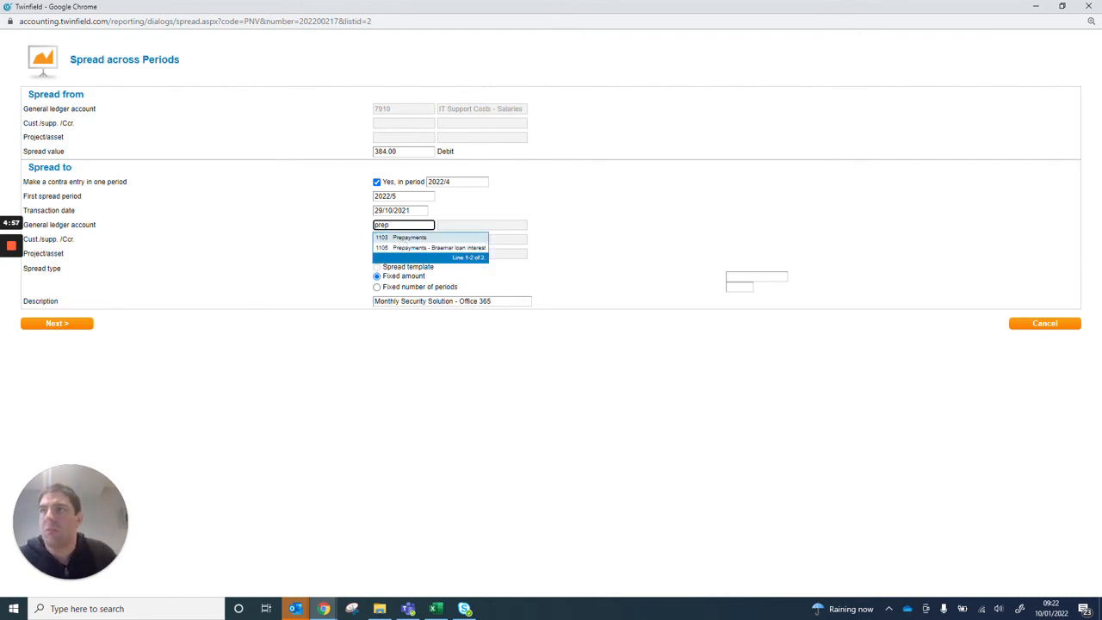
pyautogui.click(403, 238)
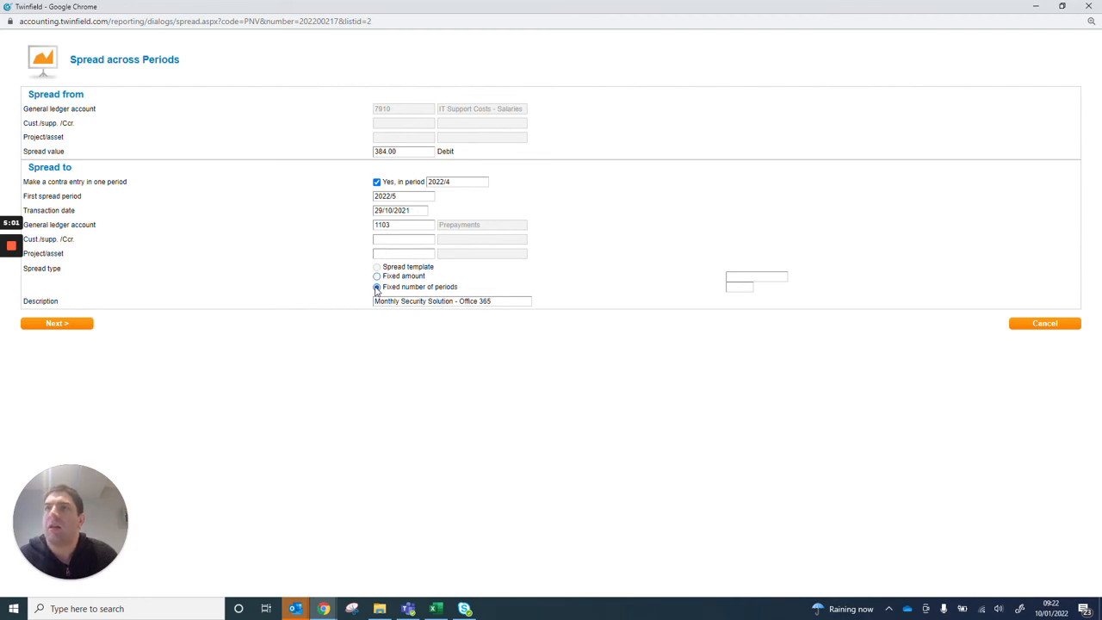
# Step: Spread the cost over a fixed number of 12 periods and post the generated transactions as provisional
pyautogui.click(739, 286)
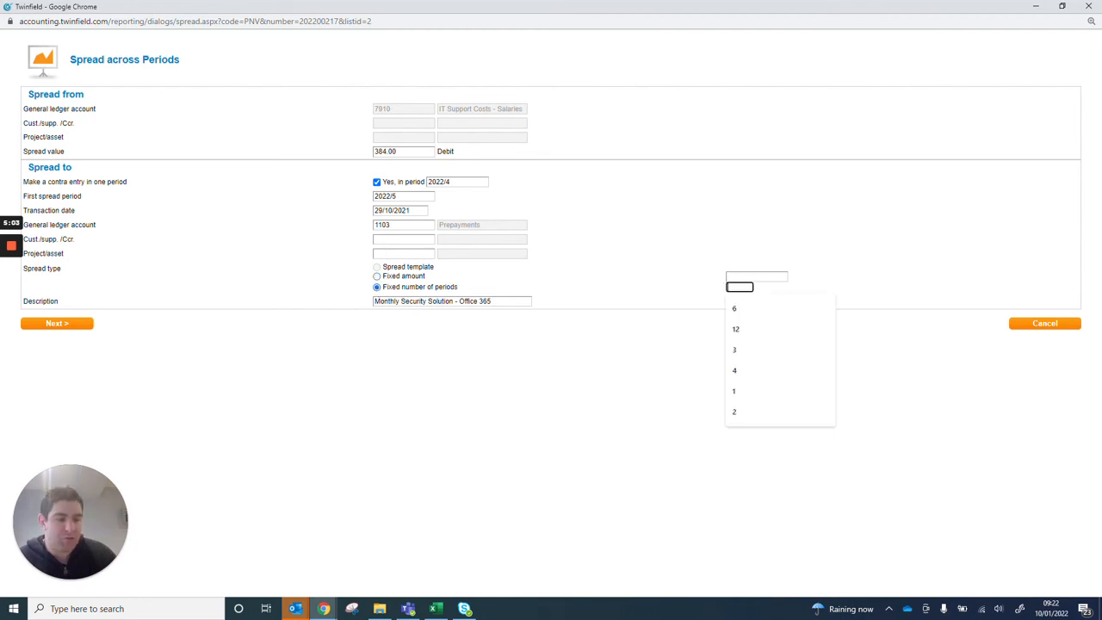
pyautogui.write('12')
pyautogui.click(370, 425)
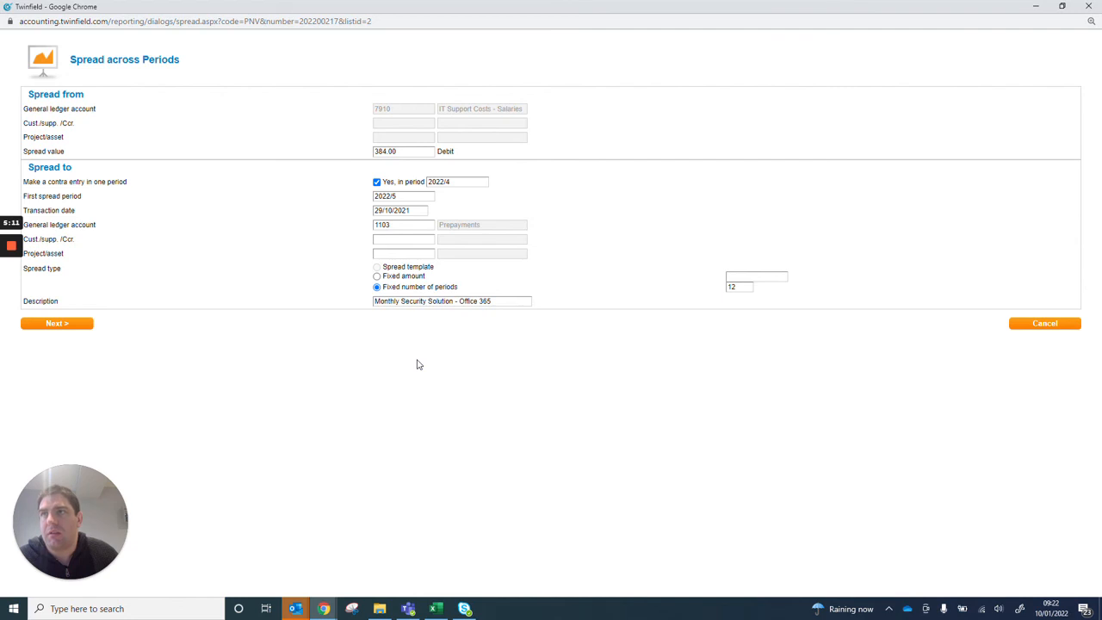
pyautogui.click(57, 324)
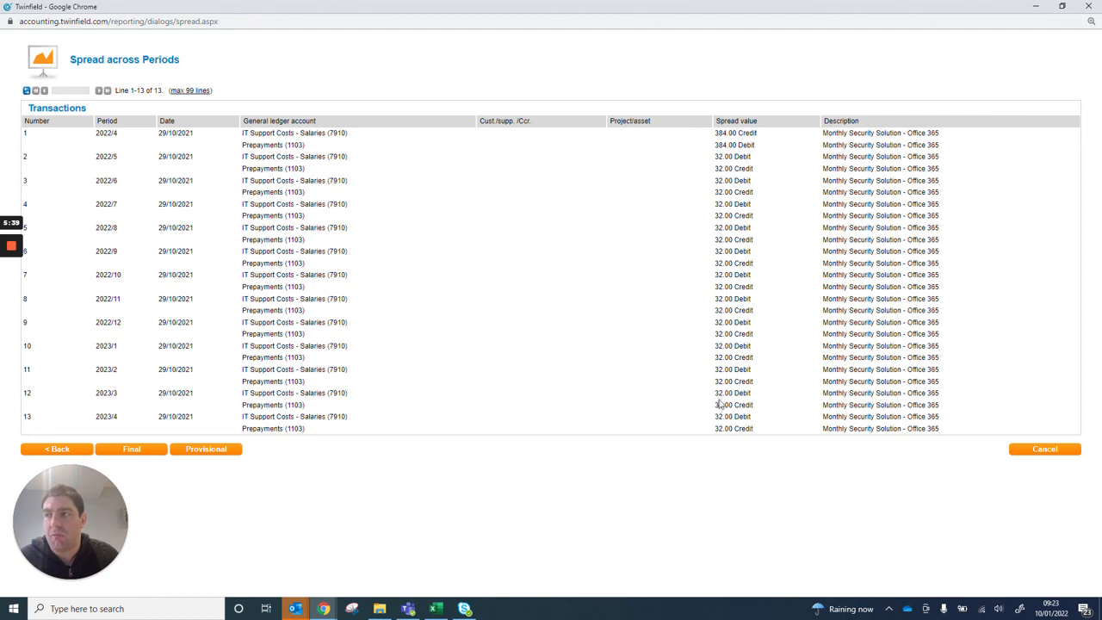
pyautogui.click(198, 455)
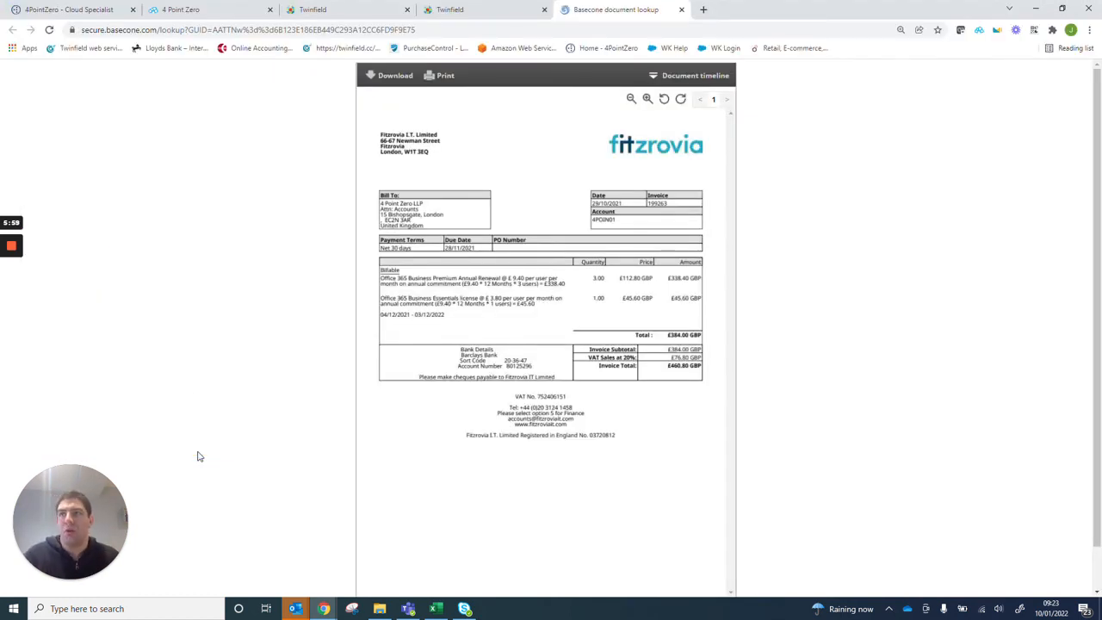
# Step: Close the Basecone invoice image and refresh the General Ledger Balances per period report
pyautogui.click(681, 11)
pyautogui.click(350, 18)
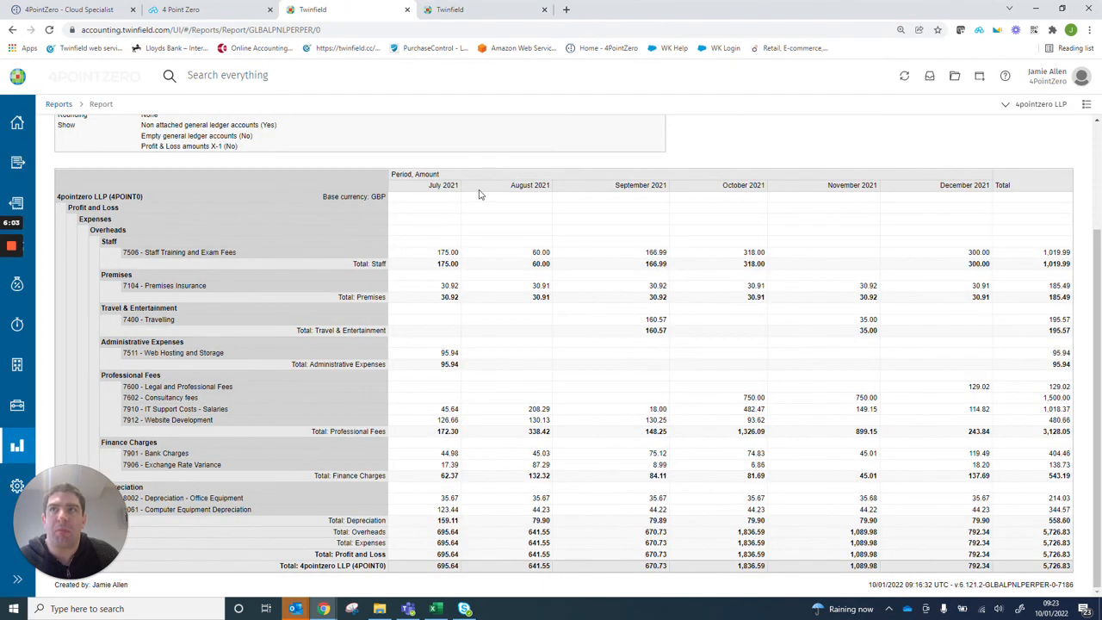
pyautogui.scroll(3, 479, 195)
pyautogui.click(471, 129)
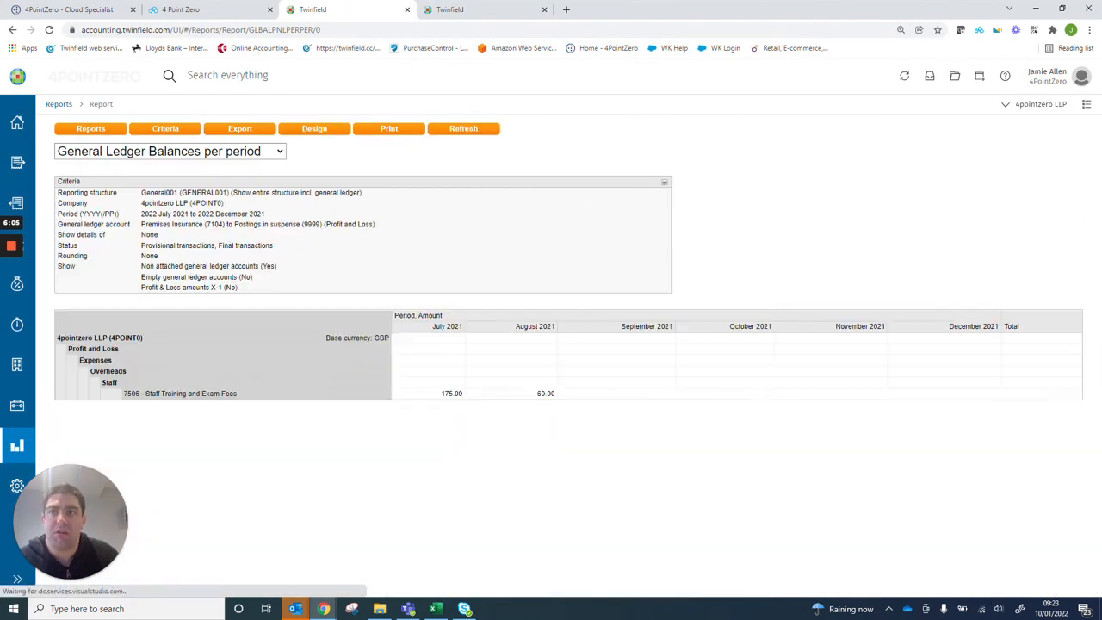
pyautogui.scroll(-2, 777, 323)
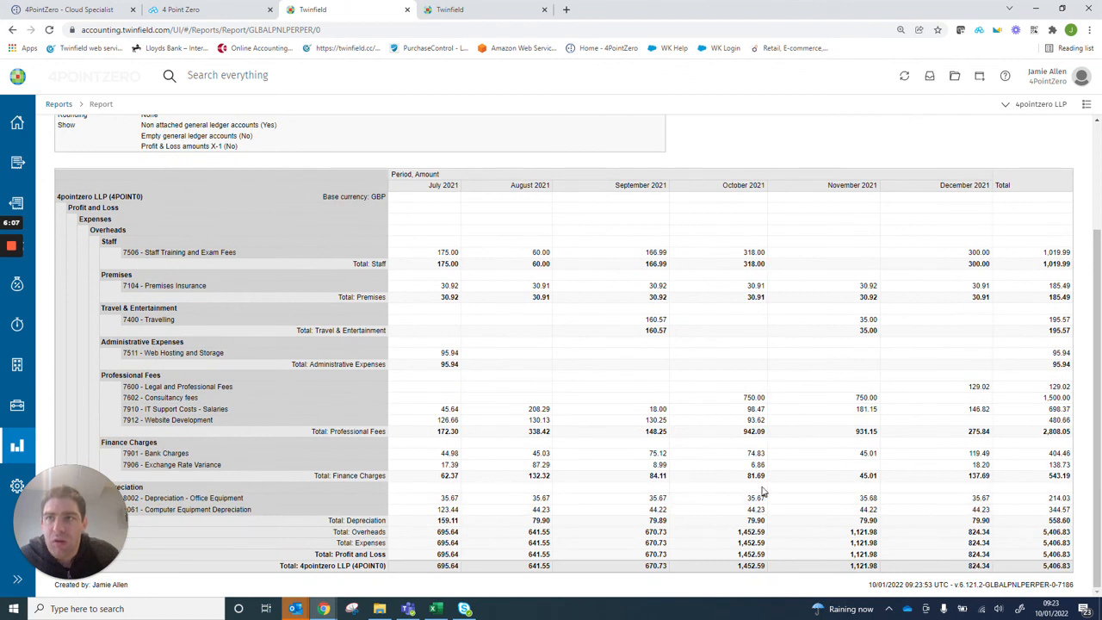
# Step: Review the October 2021 ledger transactions of 7910 IT Support Costs - Salaries for the contra journal, and close them
pyautogui.click(755, 410)
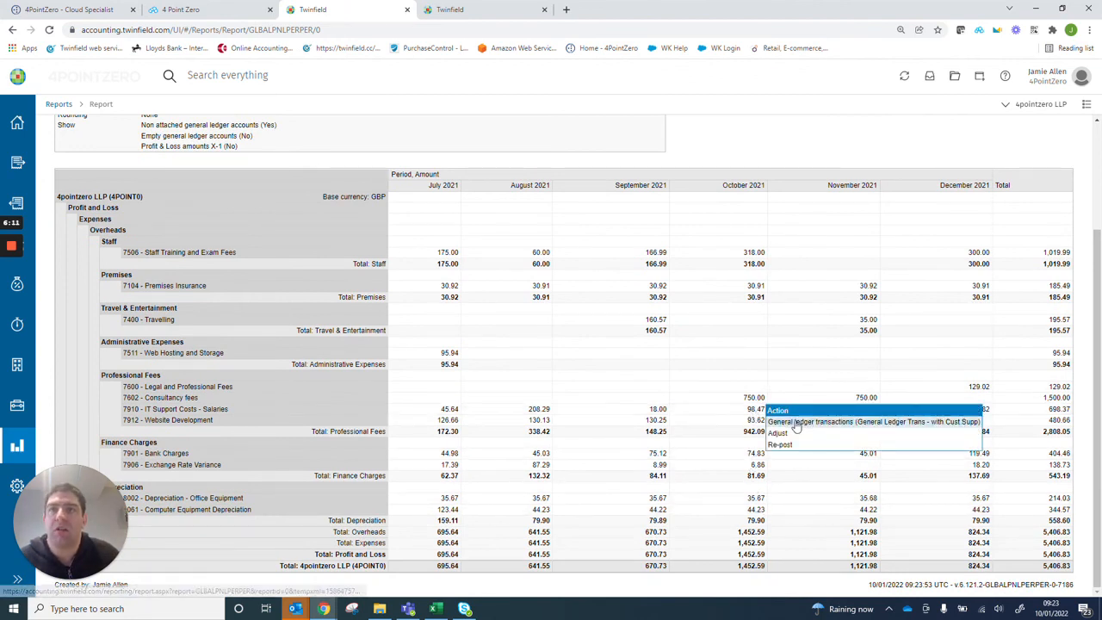
pyautogui.click(797, 423)
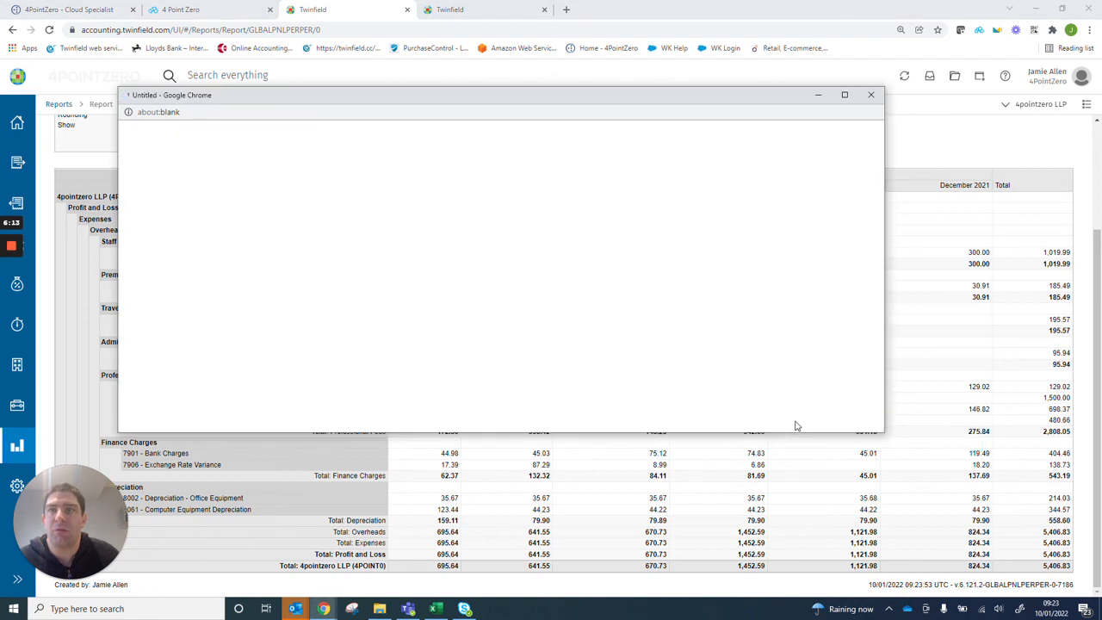
pyautogui.scroll(-1, 637, 319)
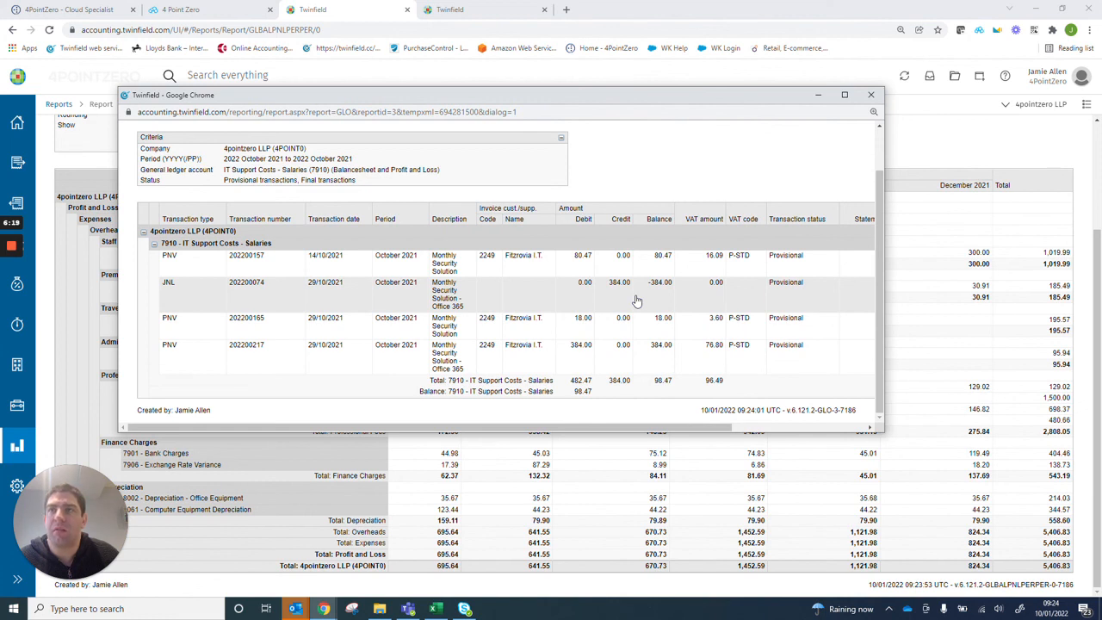
pyautogui.click(870, 95)
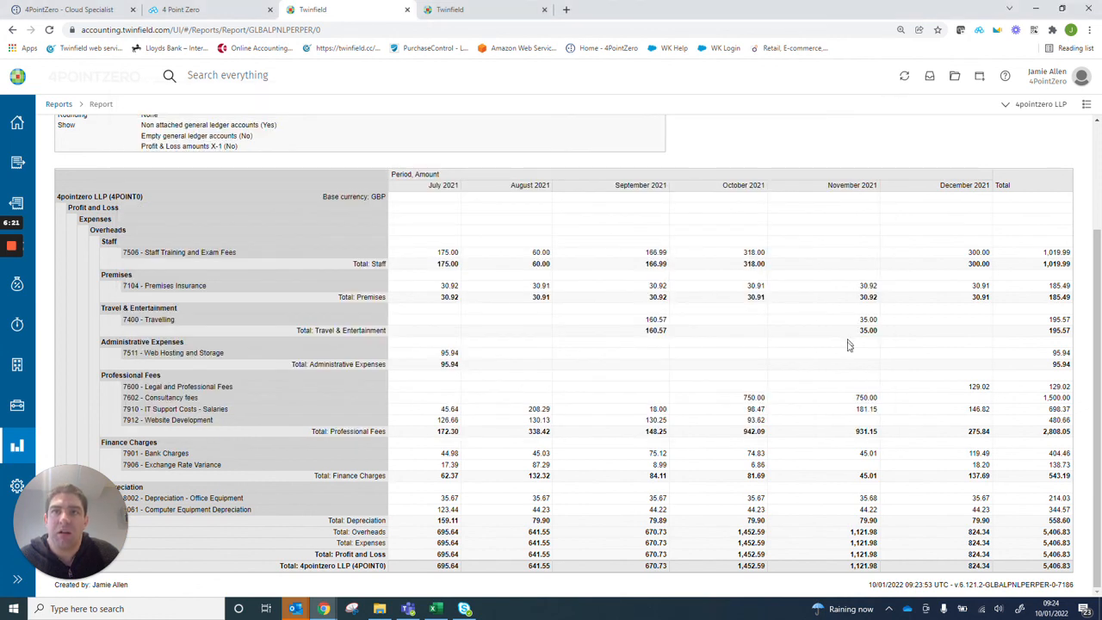
# Step: Review the November 2021 ledger transactions of 7910 IT Support Costs - Salaries for the monthly spread journal, and close them
pyautogui.click(867, 411)
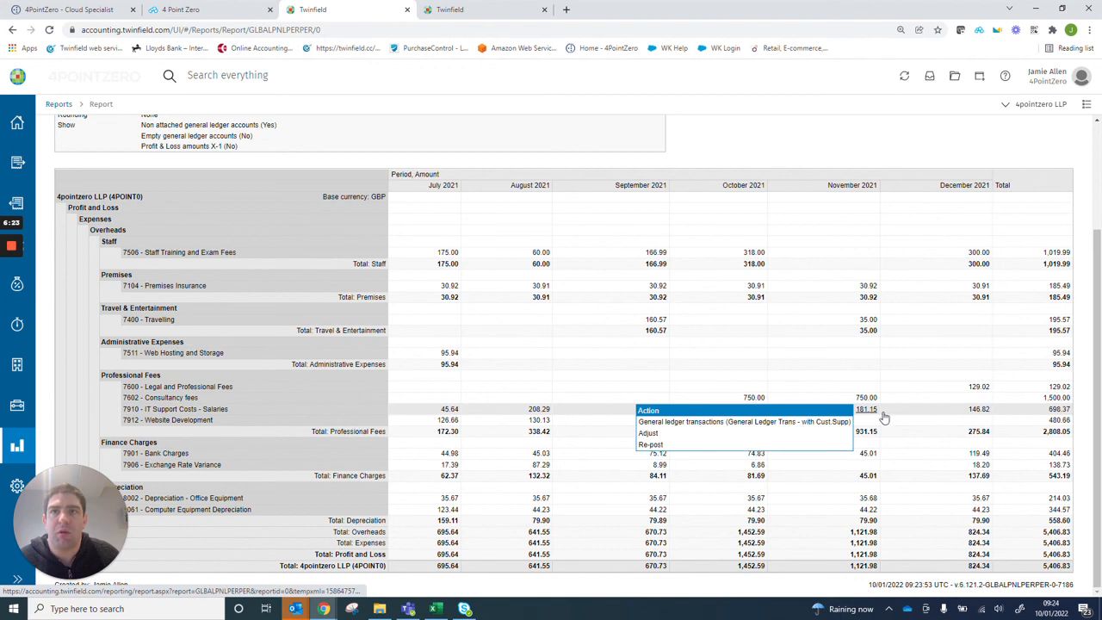
pyautogui.click(809, 421)
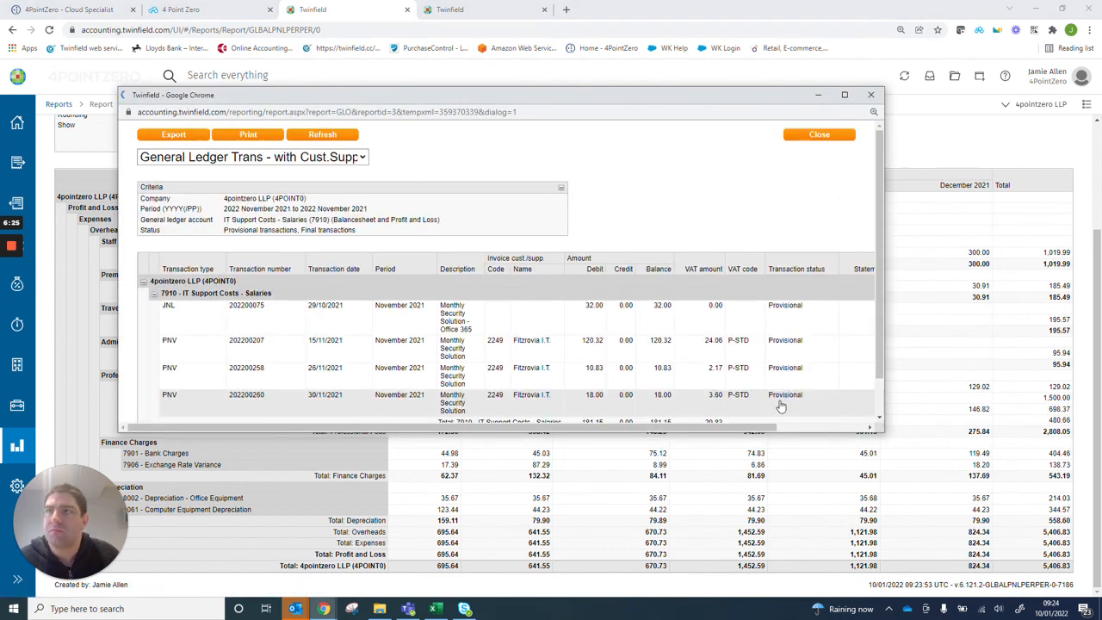
pyautogui.scroll(-2, 623, 379)
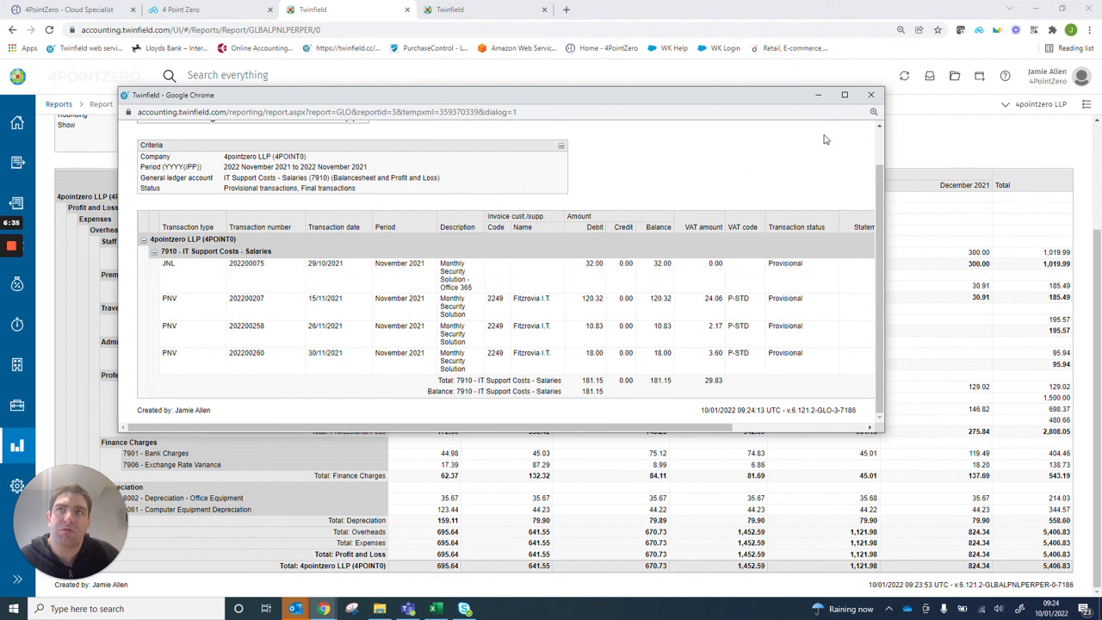
pyautogui.click(870, 95)
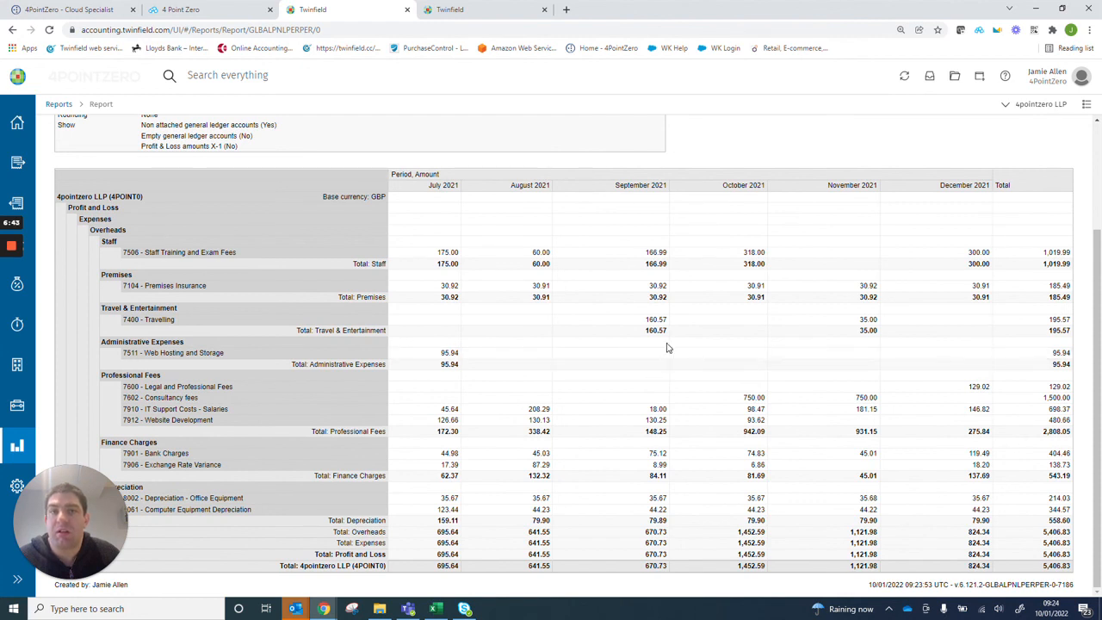
pyautogui.moveTo(13, 248)
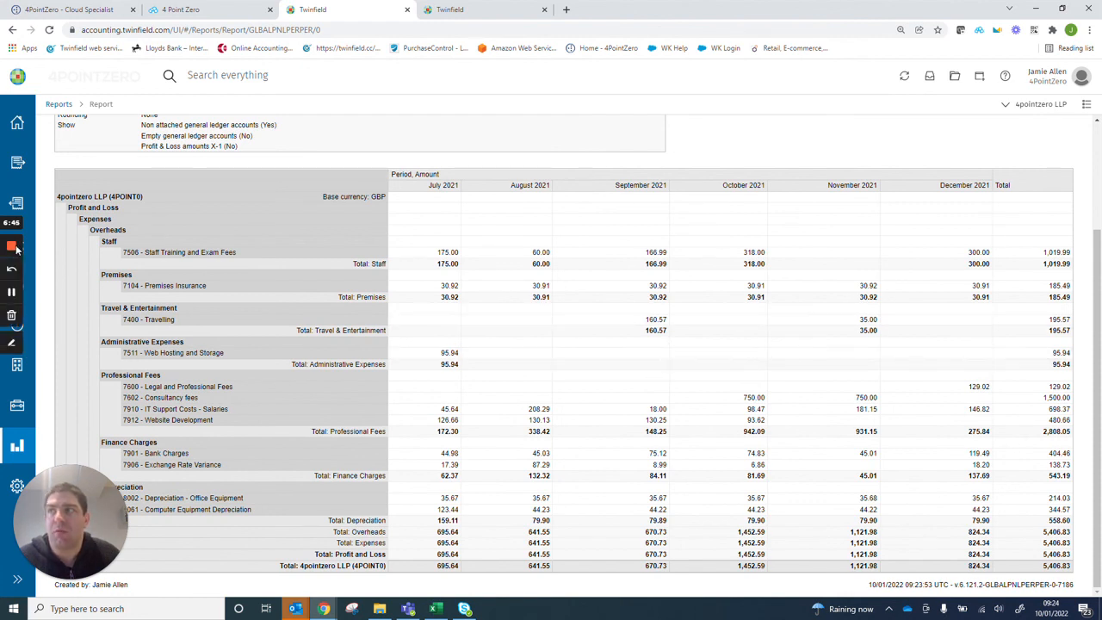